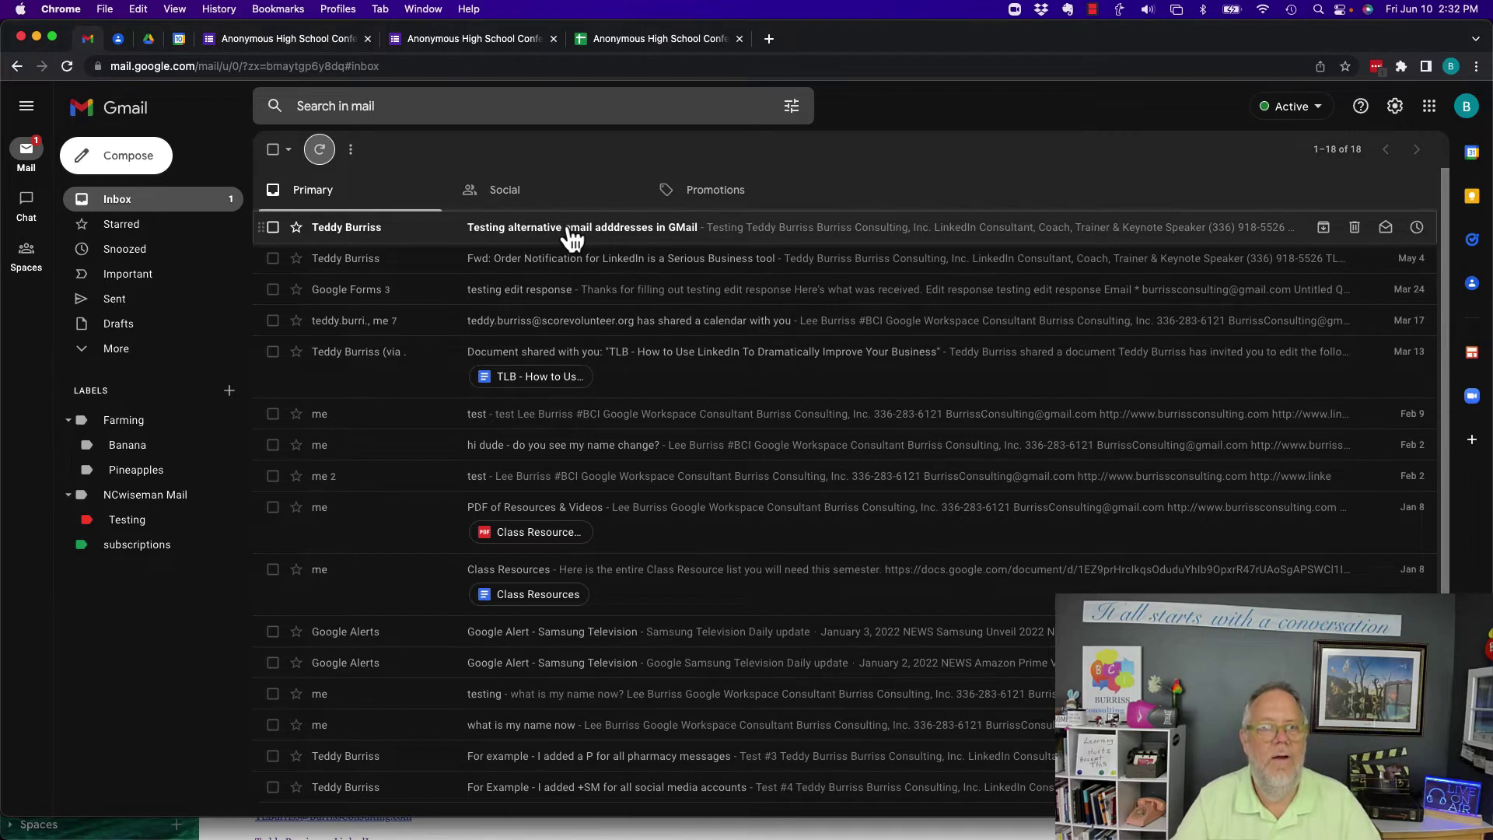
# - Open the alternative-addresses test email and highlight its sender domain and +Subscriptions recipient address
pyautogui.click(570, 231)
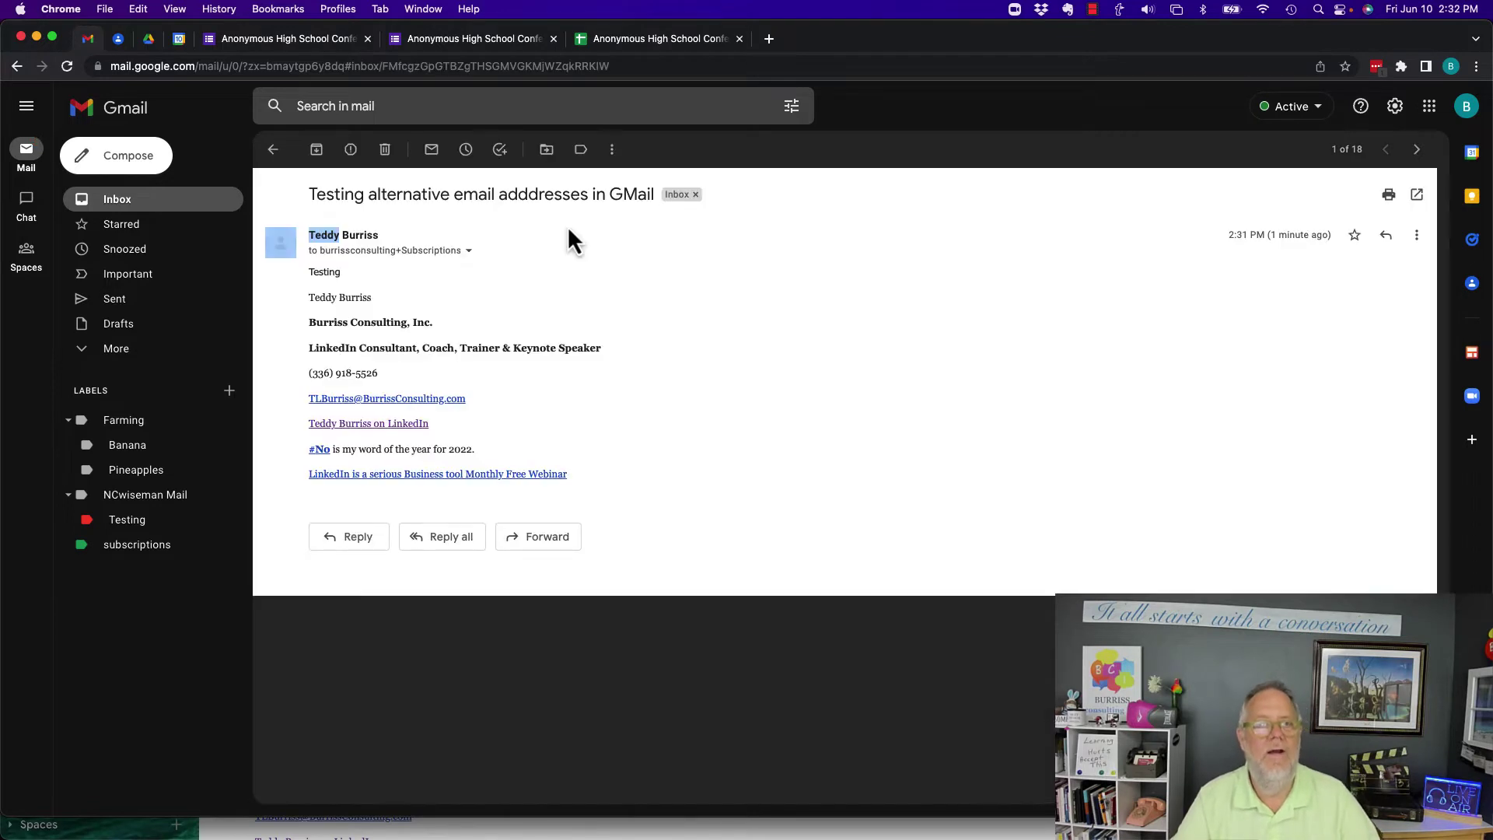
pyautogui.click(468, 252)
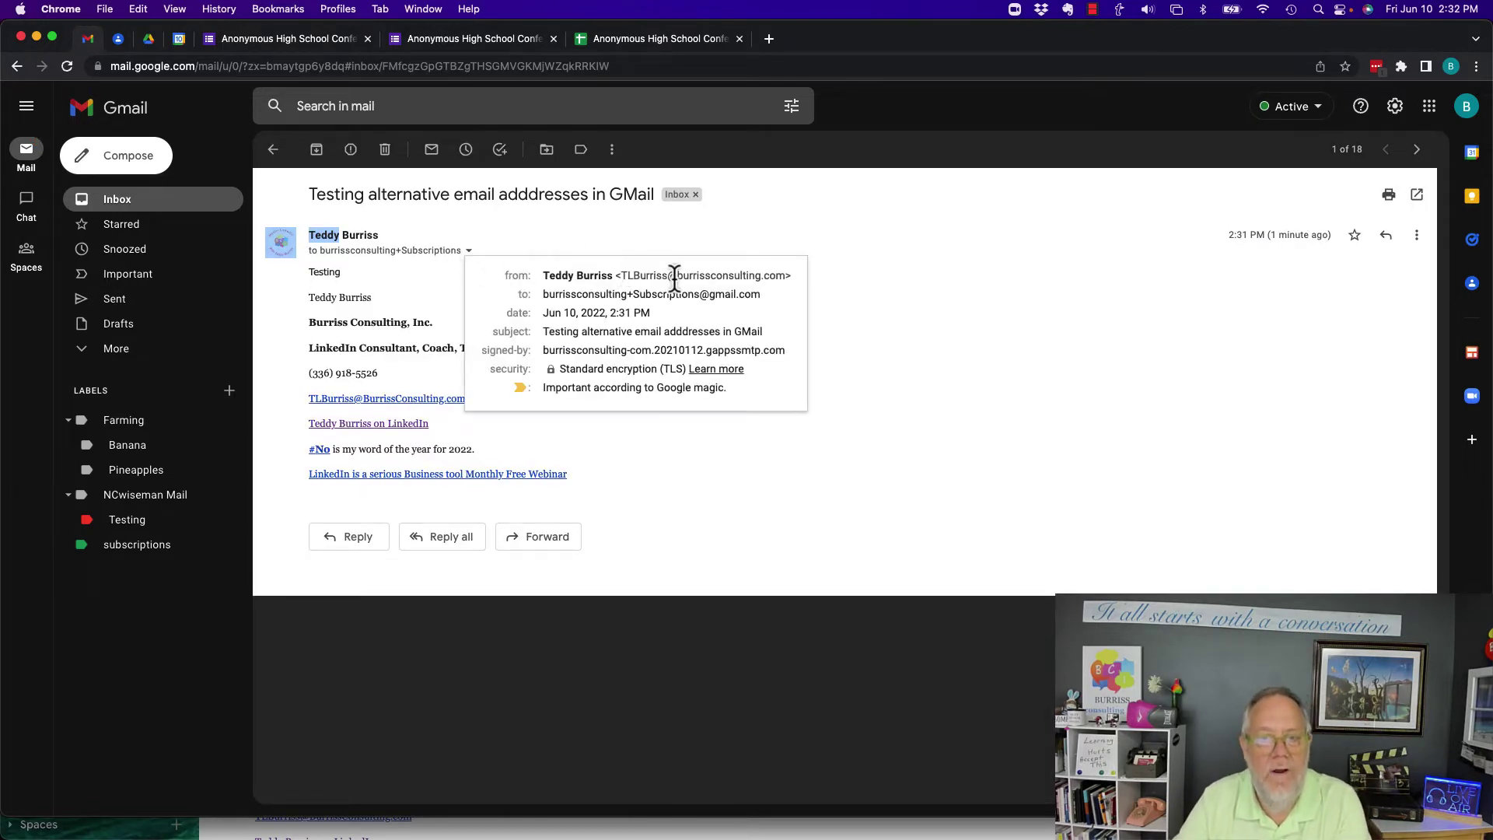
pyautogui.moveTo(675, 277); pyautogui.dragTo(790, 278)
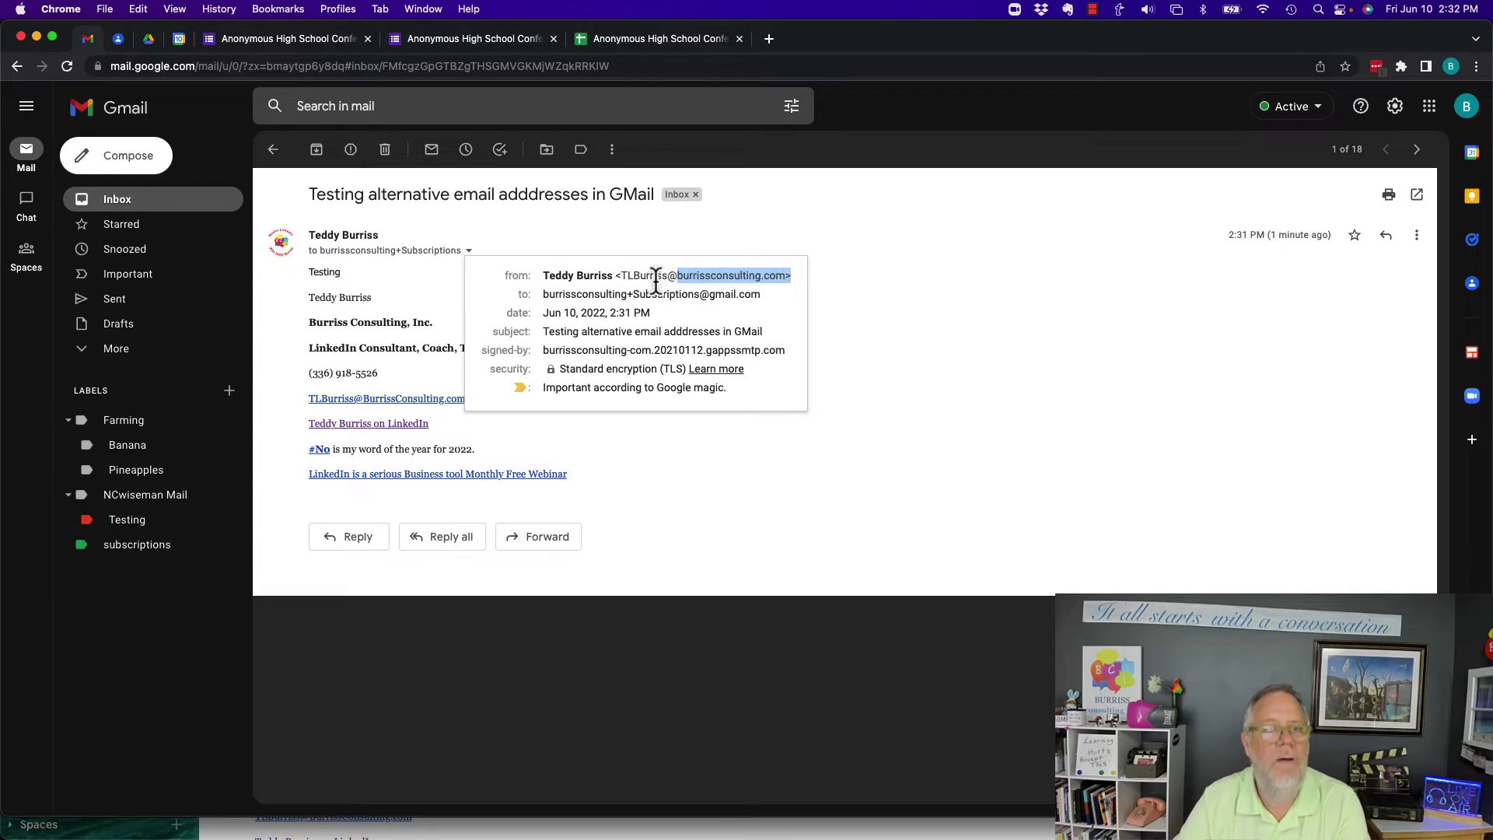
pyautogui.click(548, 297)
pyautogui.moveTo(549, 296); pyautogui.dragTo(763, 297)
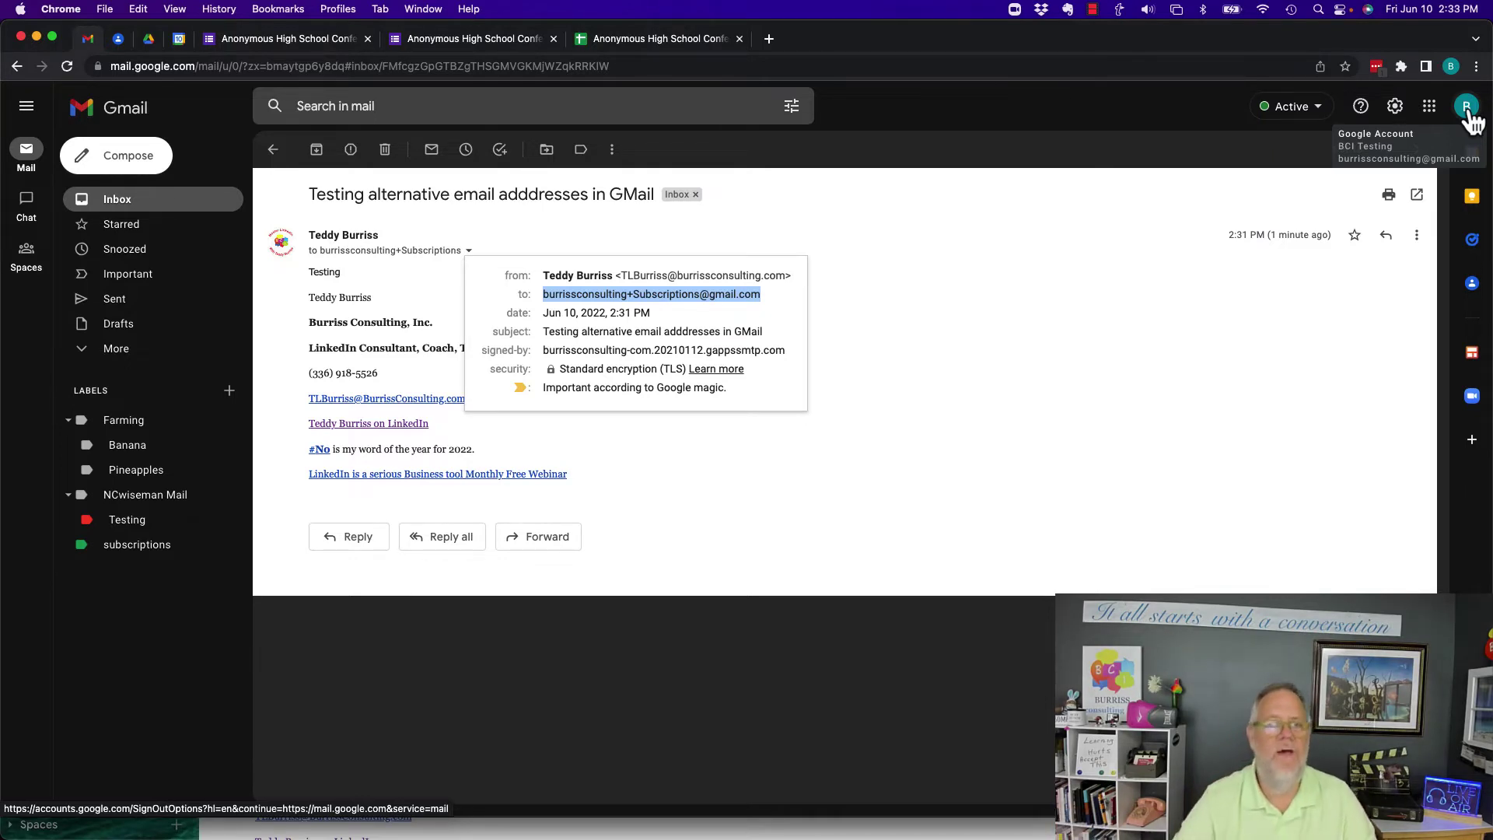
# - Close the details and start a new message addressed to the account's +subscriptions alias
pyautogui.click(983, 262)
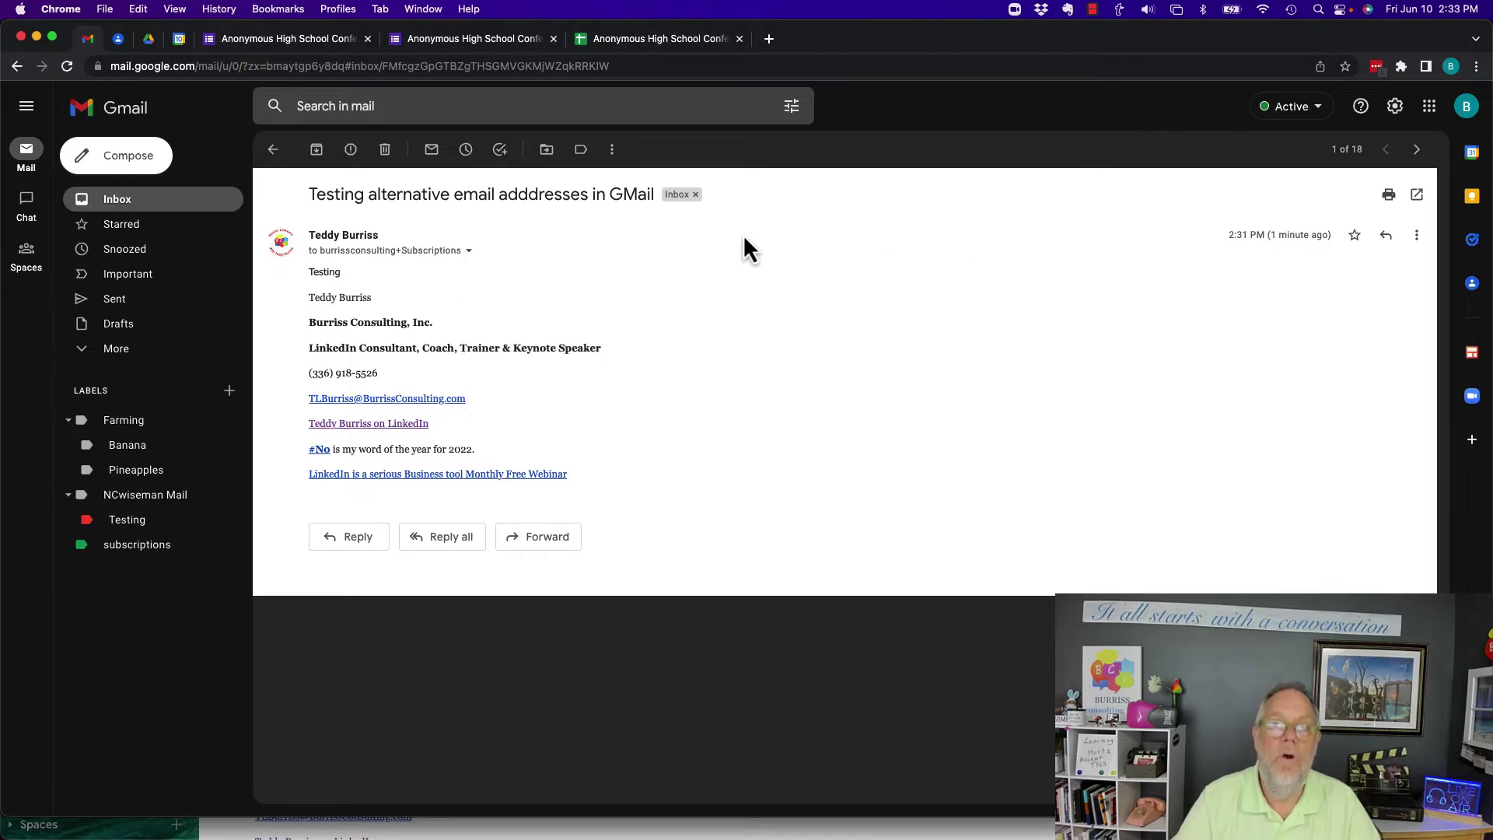
pyautogui.click(122, 156)
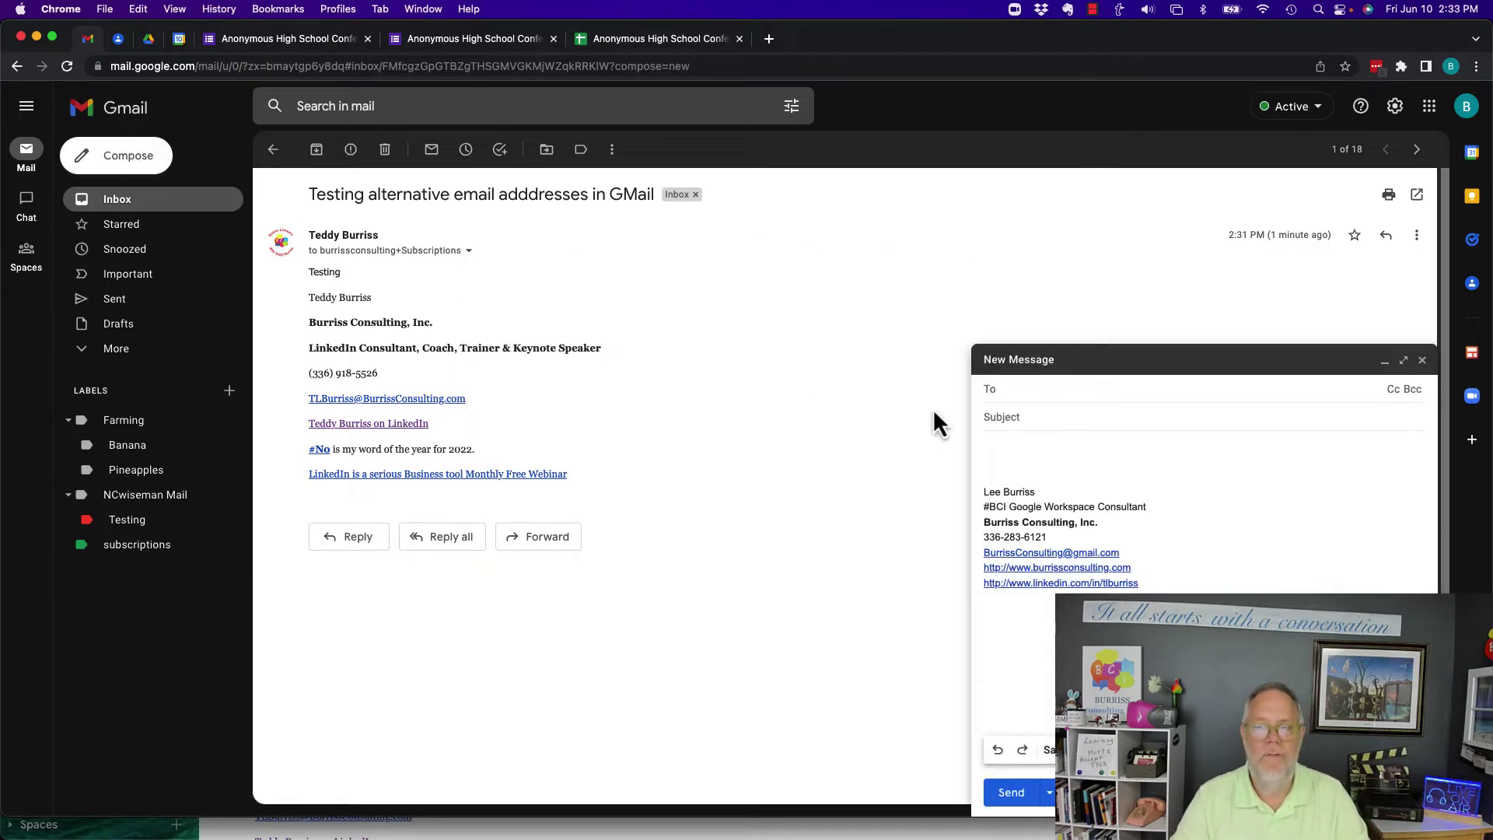
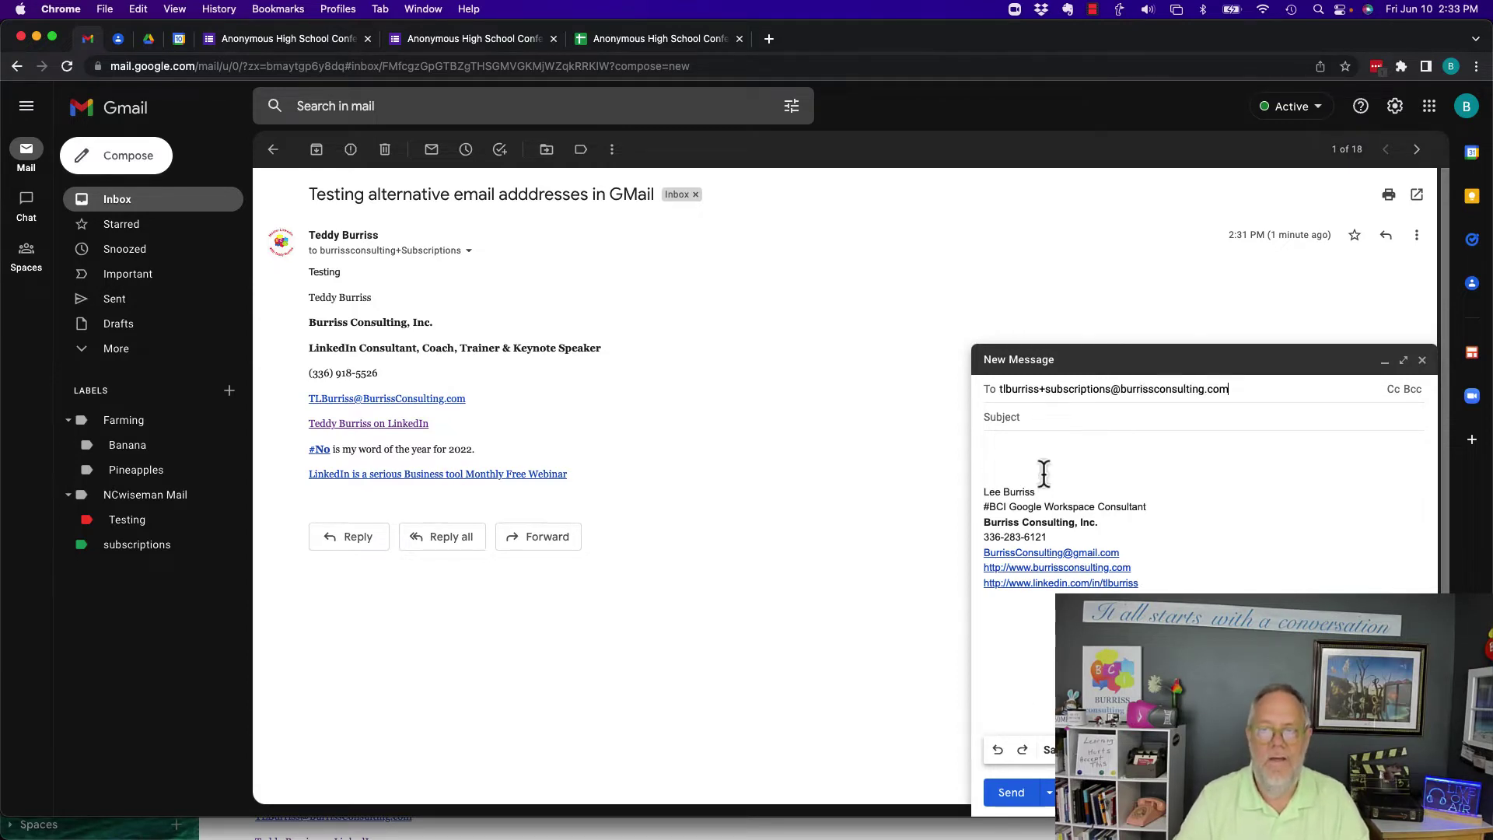
# - Give it the subject 'testing alternative email' and a short greeting, then send it
pyautogui.click(1034, 418)
pyautogui.write('testing alt')
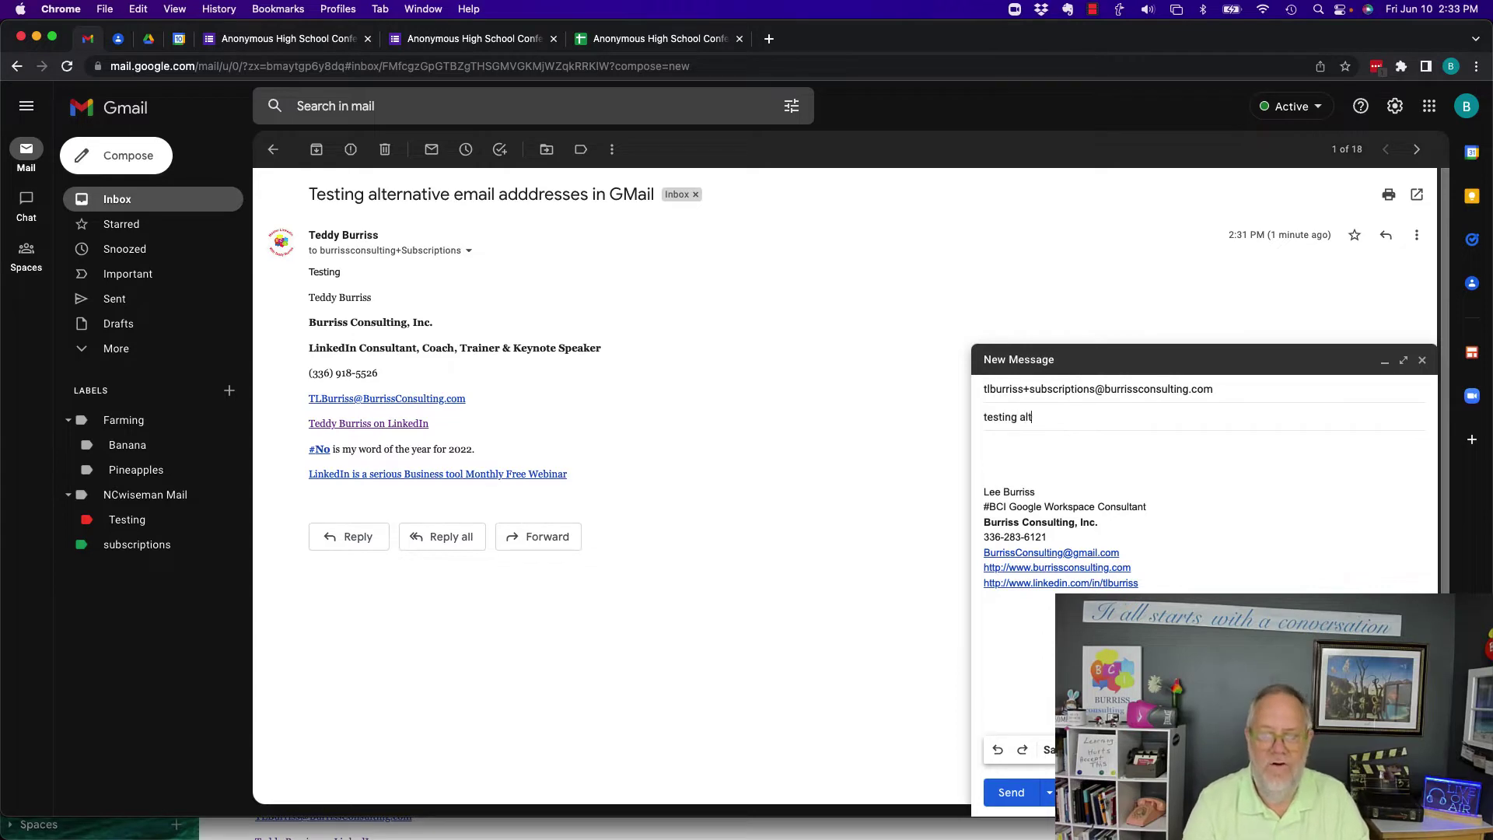
pyautogui.write('ernative')
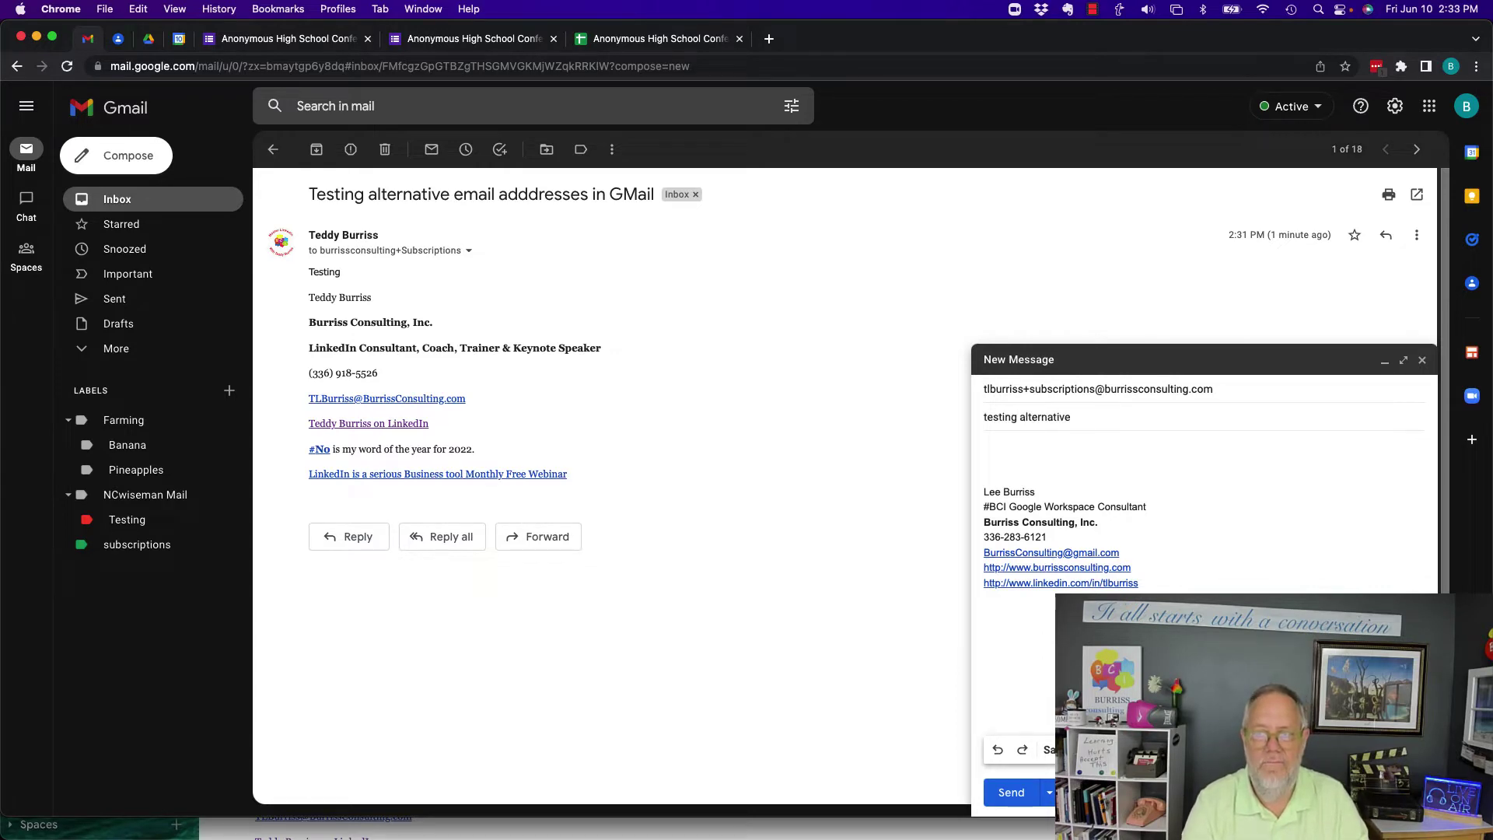
pyautogui.write(' email')
pyautogui.press('Tab')
pyautogui.write('Hi Teddy')
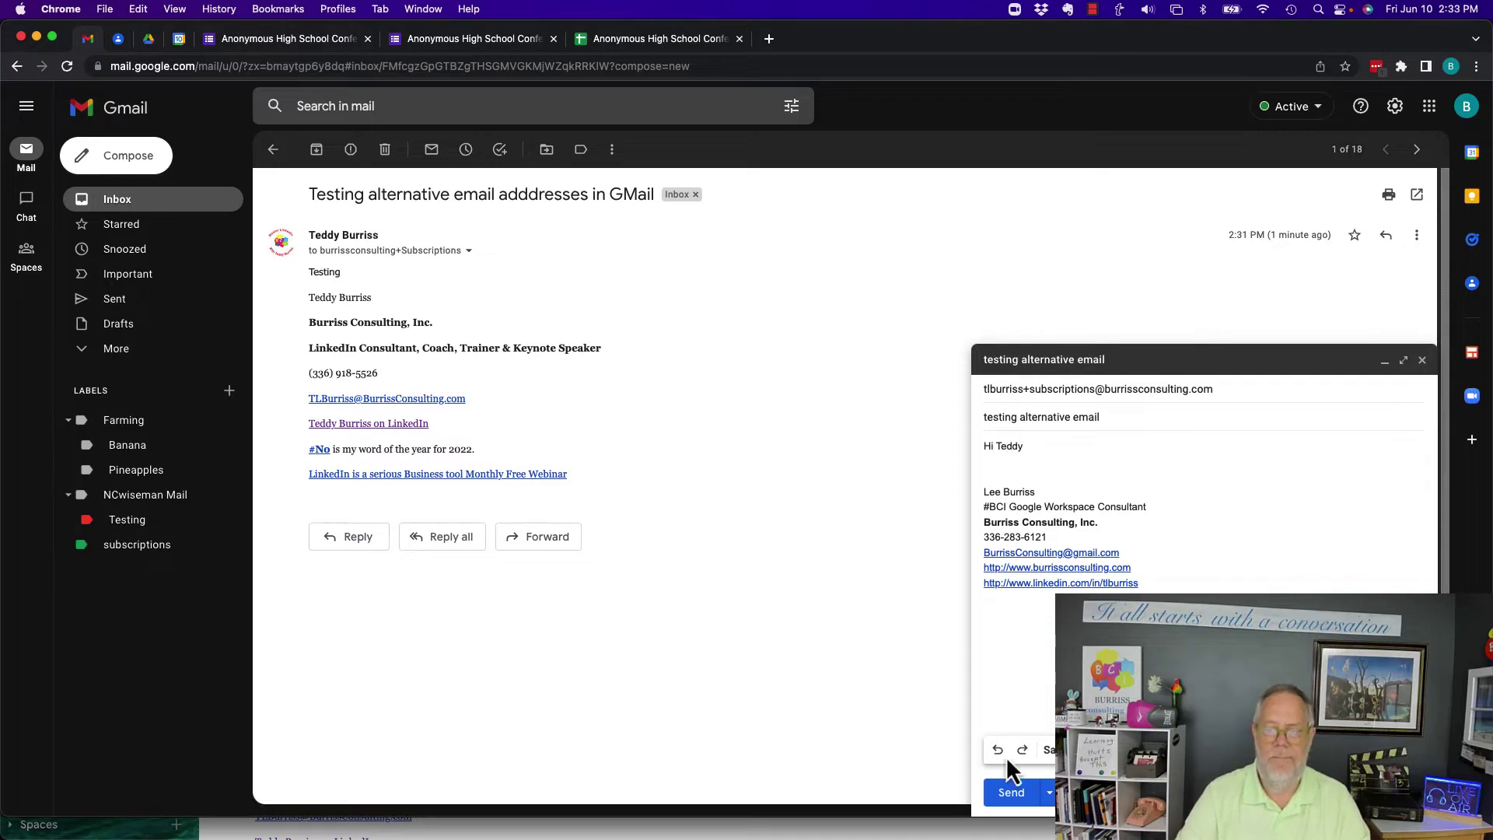
pyautogui.click(1012, 791)
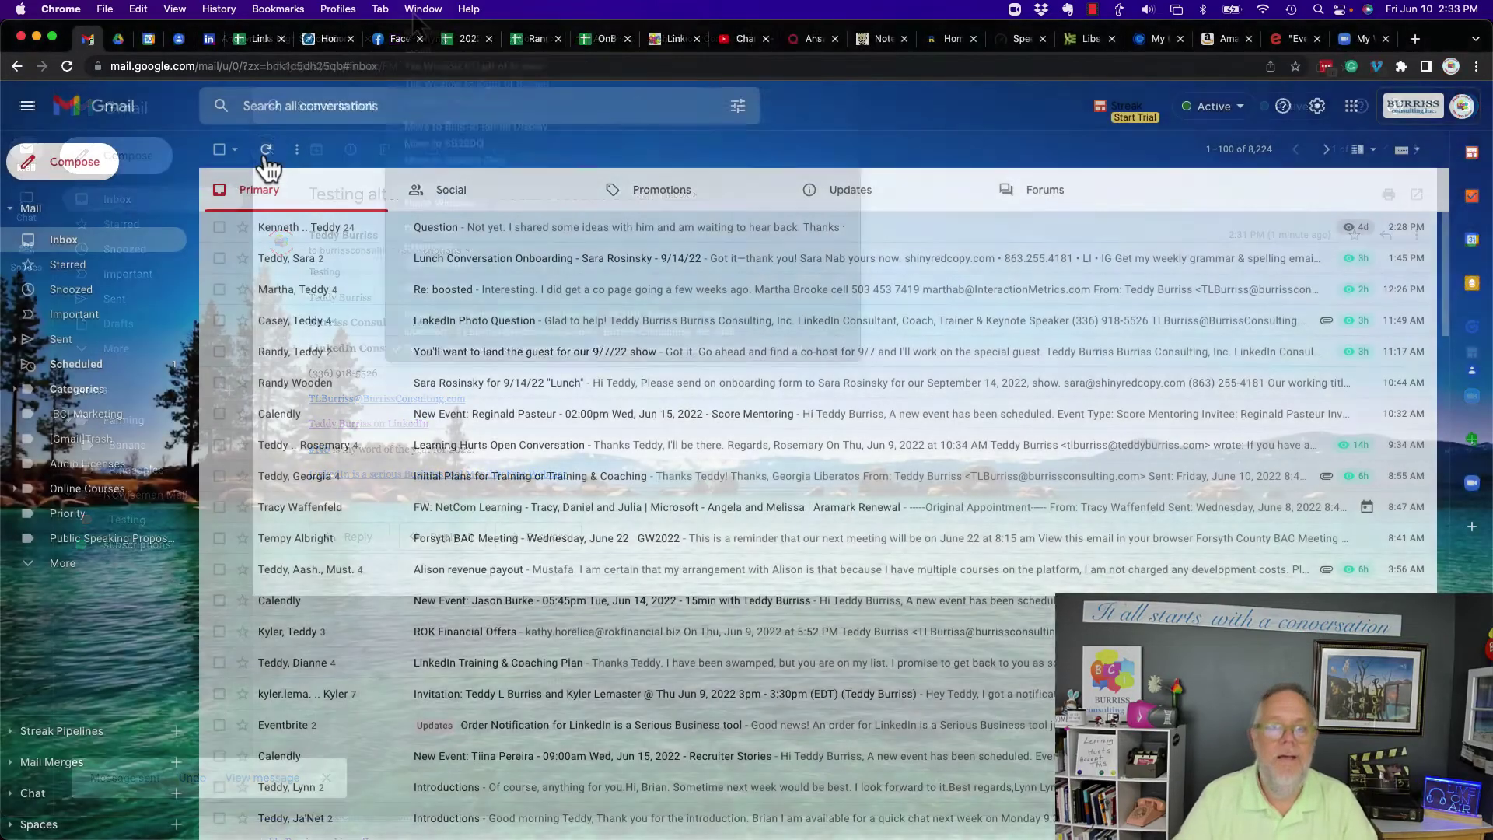
# - Open the arrived 'testing alternative email' message and highlight its sender and +subscriptions recipient
pyautogui.click(266, 149)
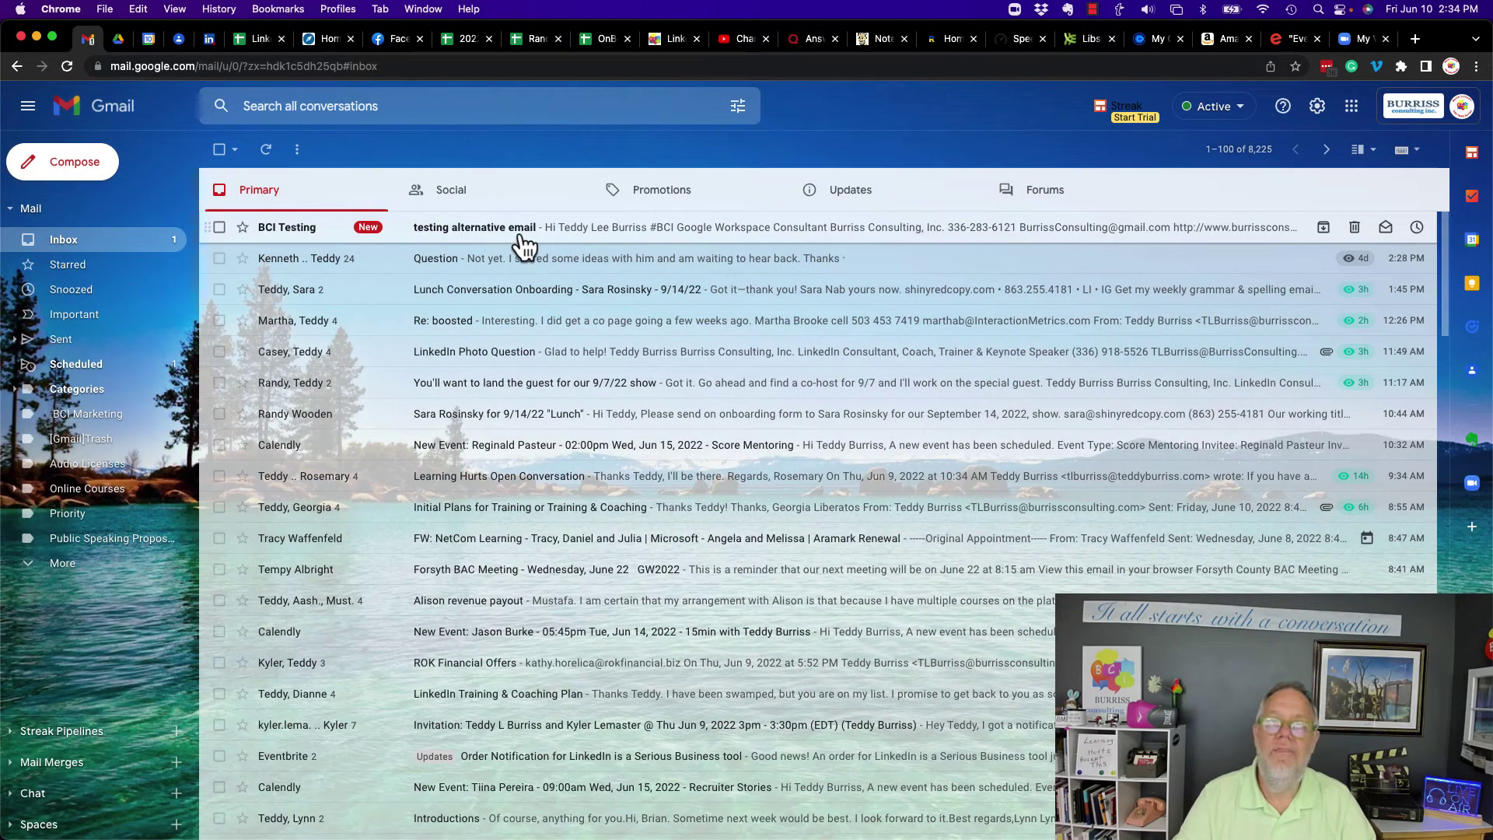
pyautogui.click(523, 246)
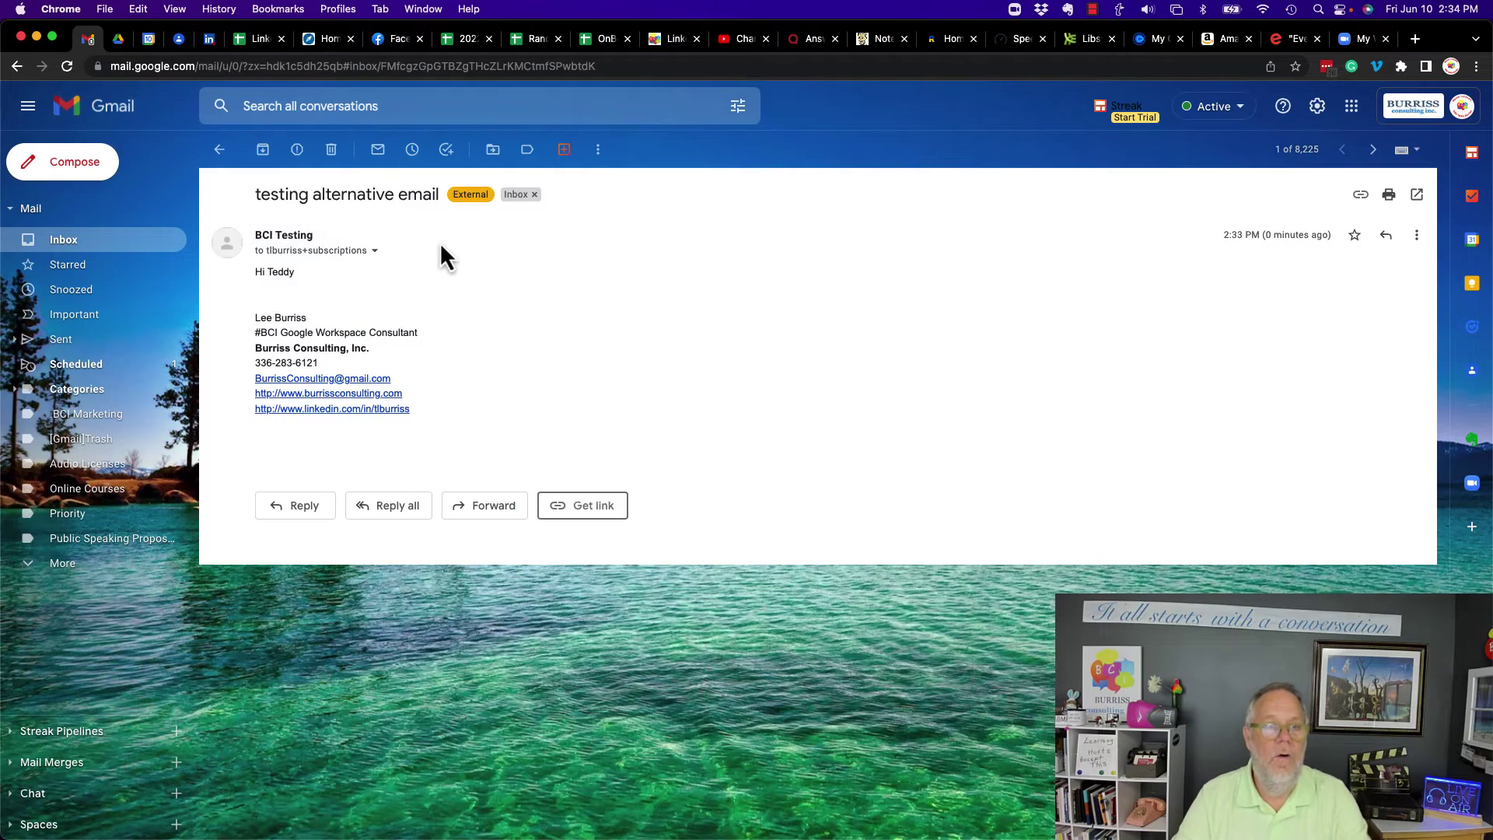
pyautogui.click(374, 252)
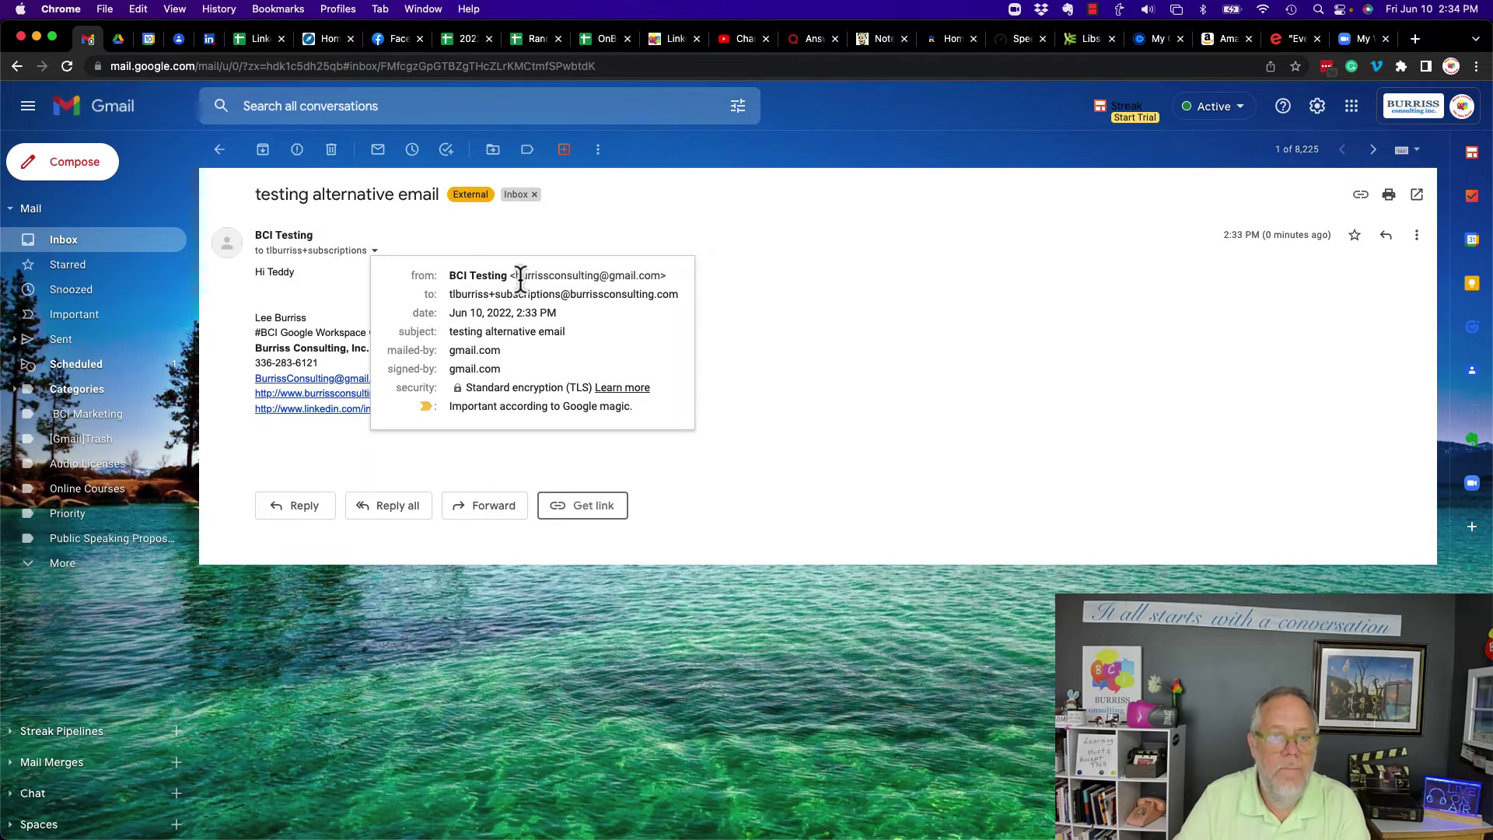
pyautogui.moveTo(515, 276); pyautogui.dragTo(659, 276)
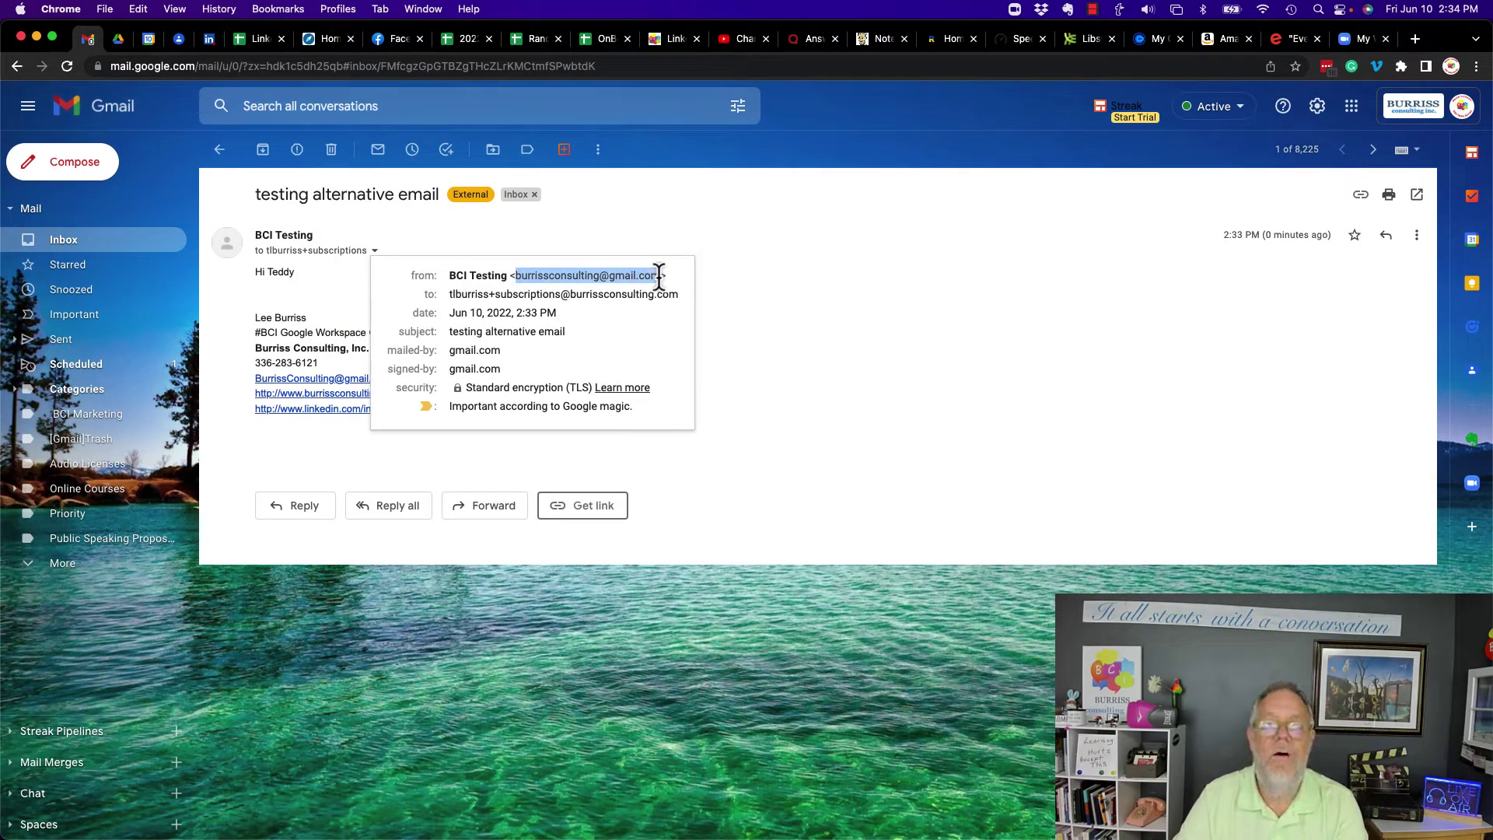
pyautogui.moveTo(446, 295); pyautogui.dragTo(678, 299)
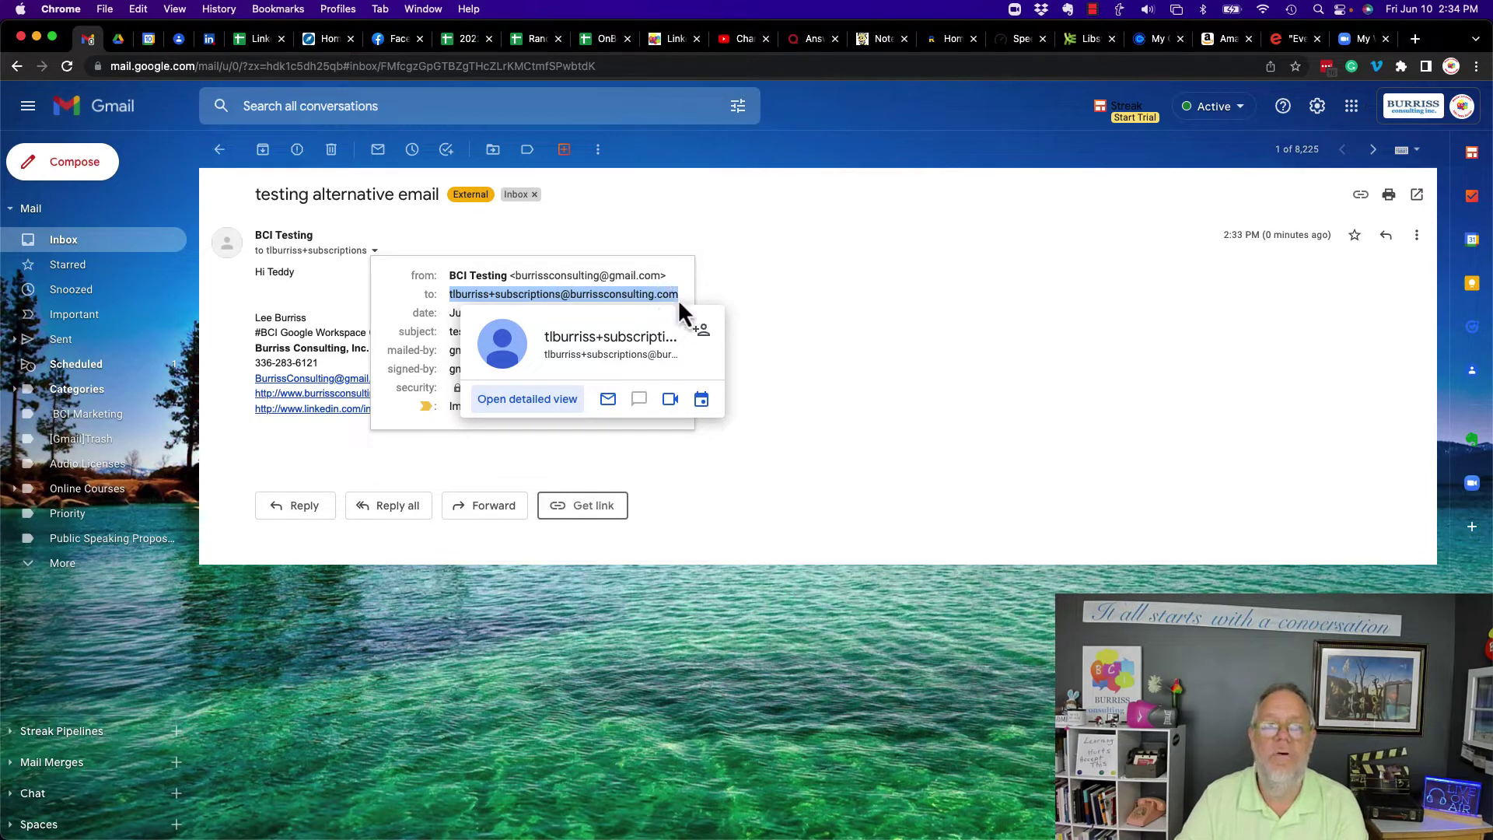
pyautogui.click(774, 311)
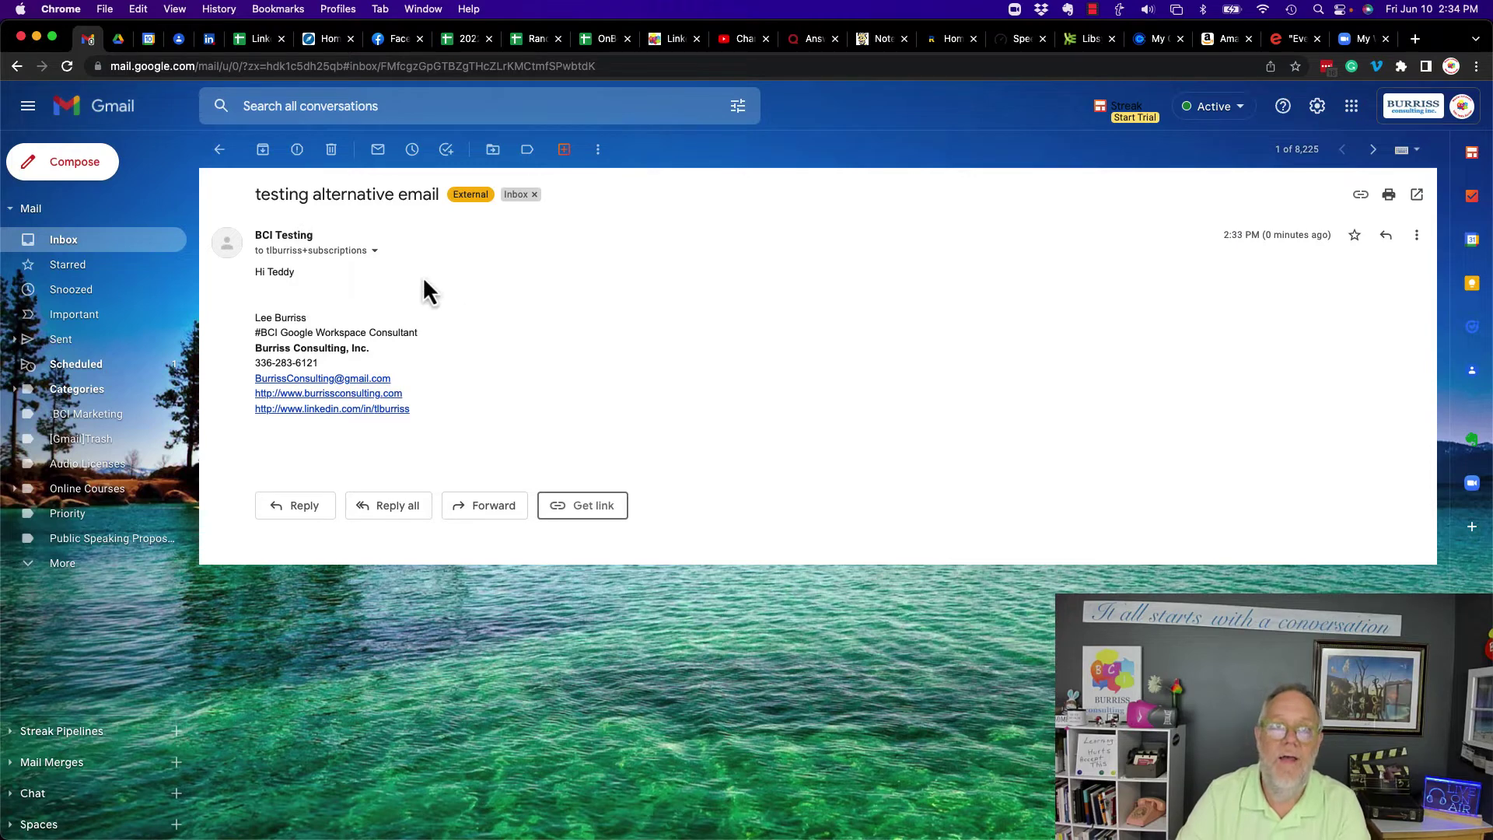
# - Show the recipient details again and highlight the +subscriptions To address
pyautogui.click(374, 251)
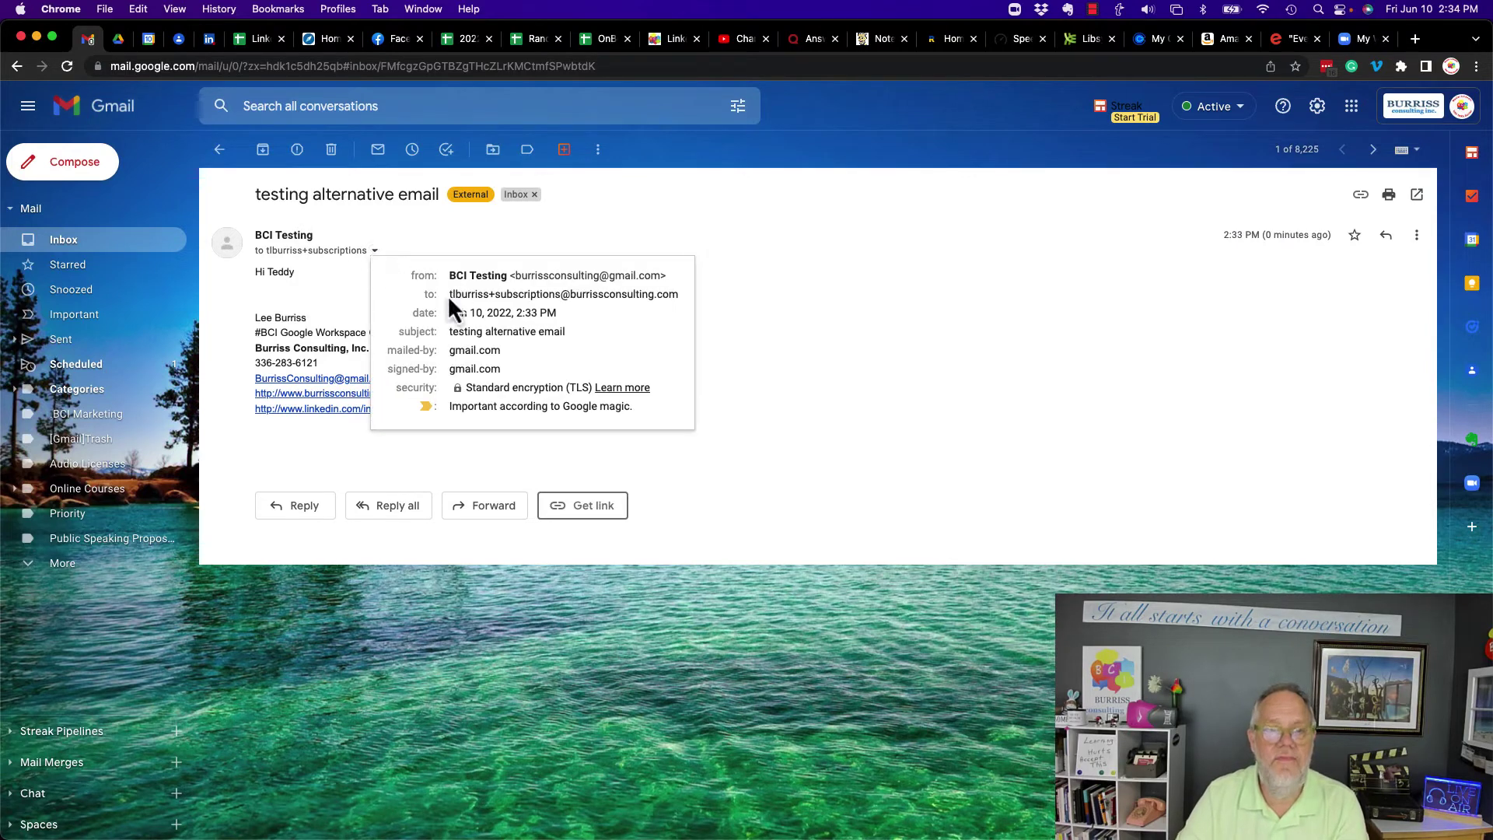
pyautogui.moveTo(529, 295)
pyautogui.moveTo(447, 295); pyautogui.dragTo(804, 286)
pyautogui.press('super+c')
# - Start a filter from this message with the pasted +subscriptions address as the To criterion
pyautogui.click(1414, 235)
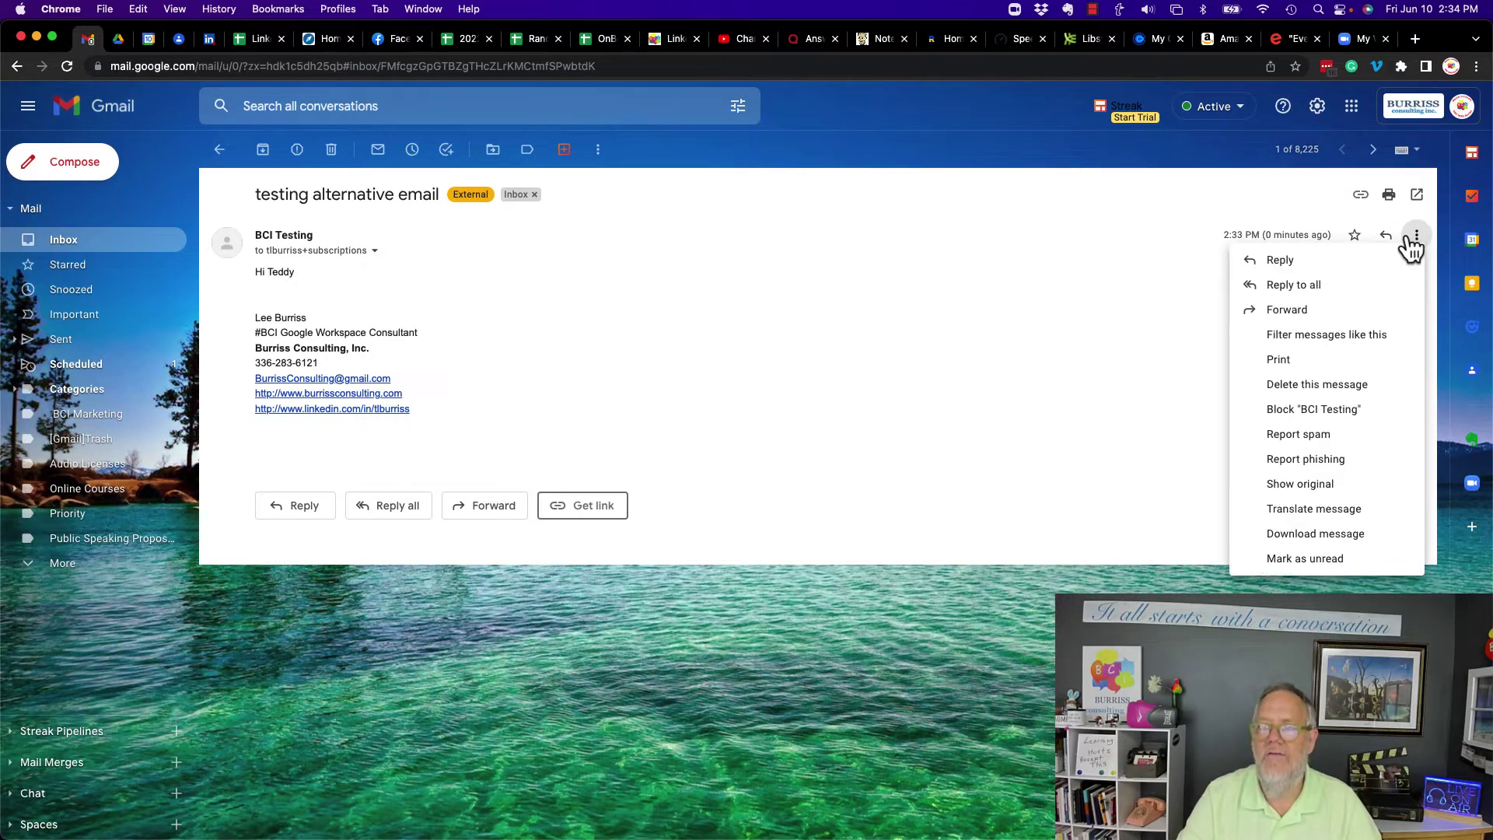
pyautogui.click(1290, 339)
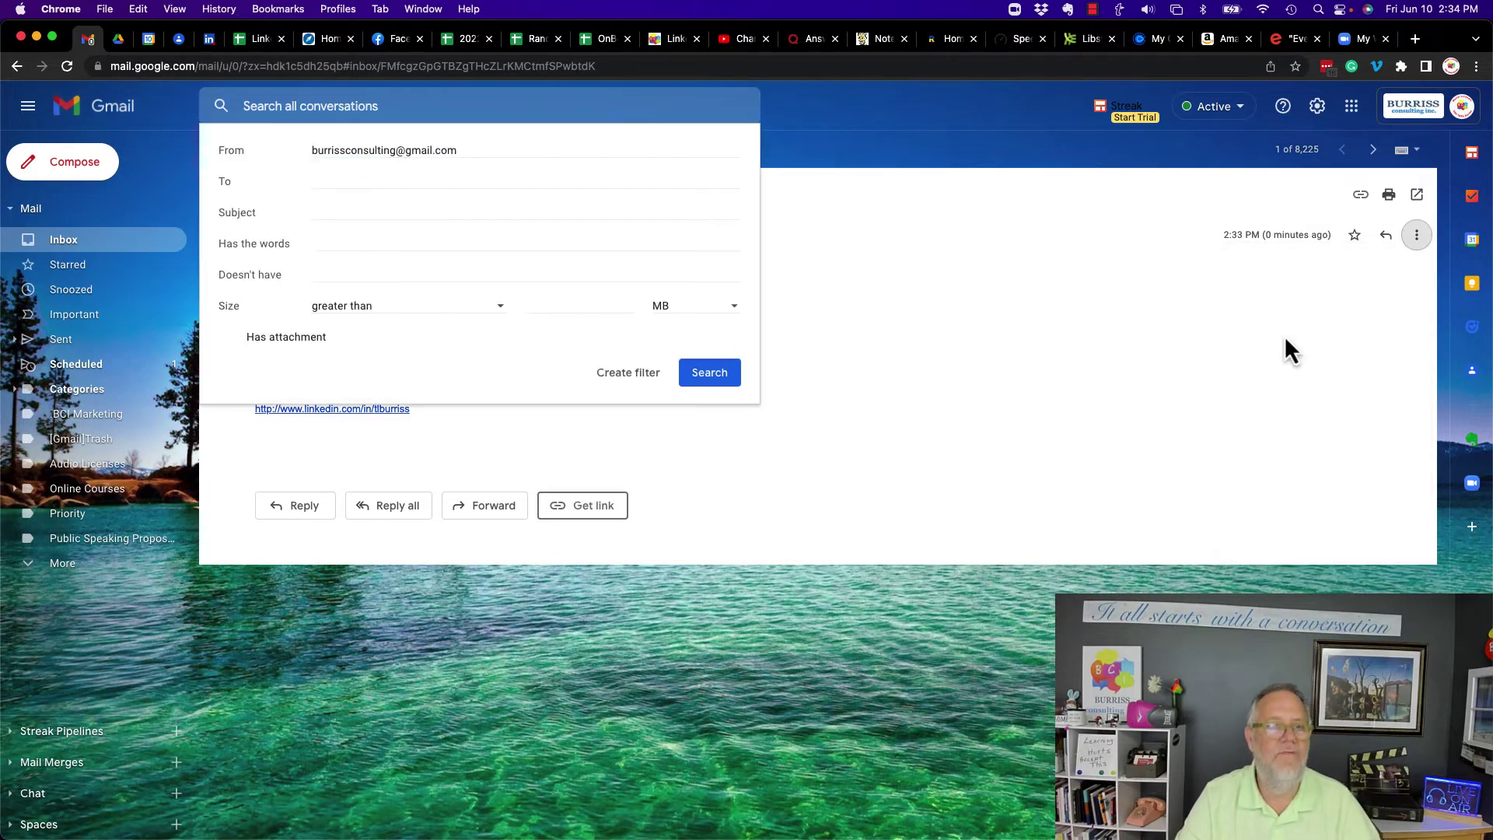
pyautogui.click(343, 180)
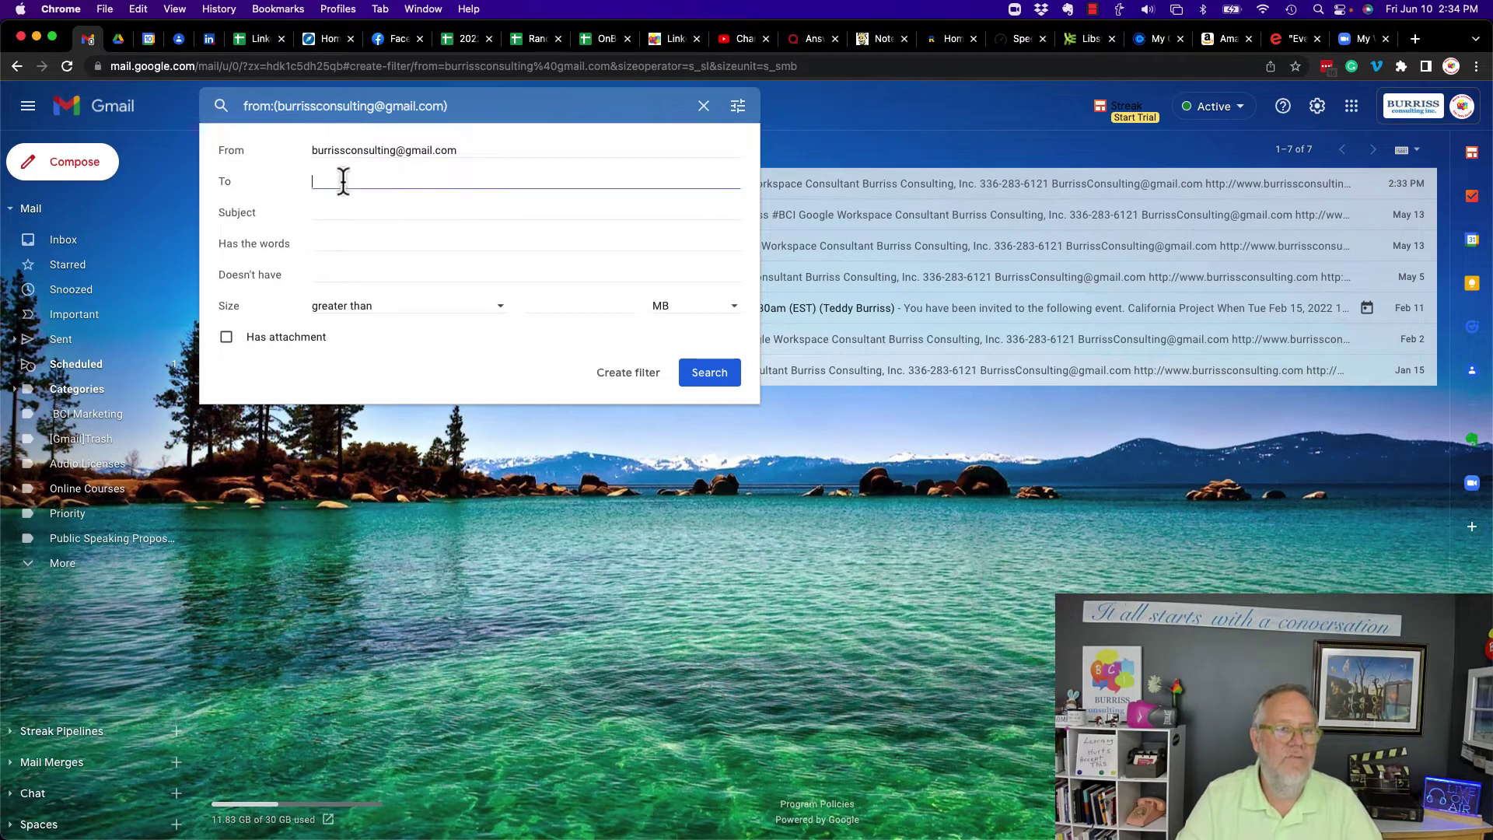
pyautogui.press('super+v')
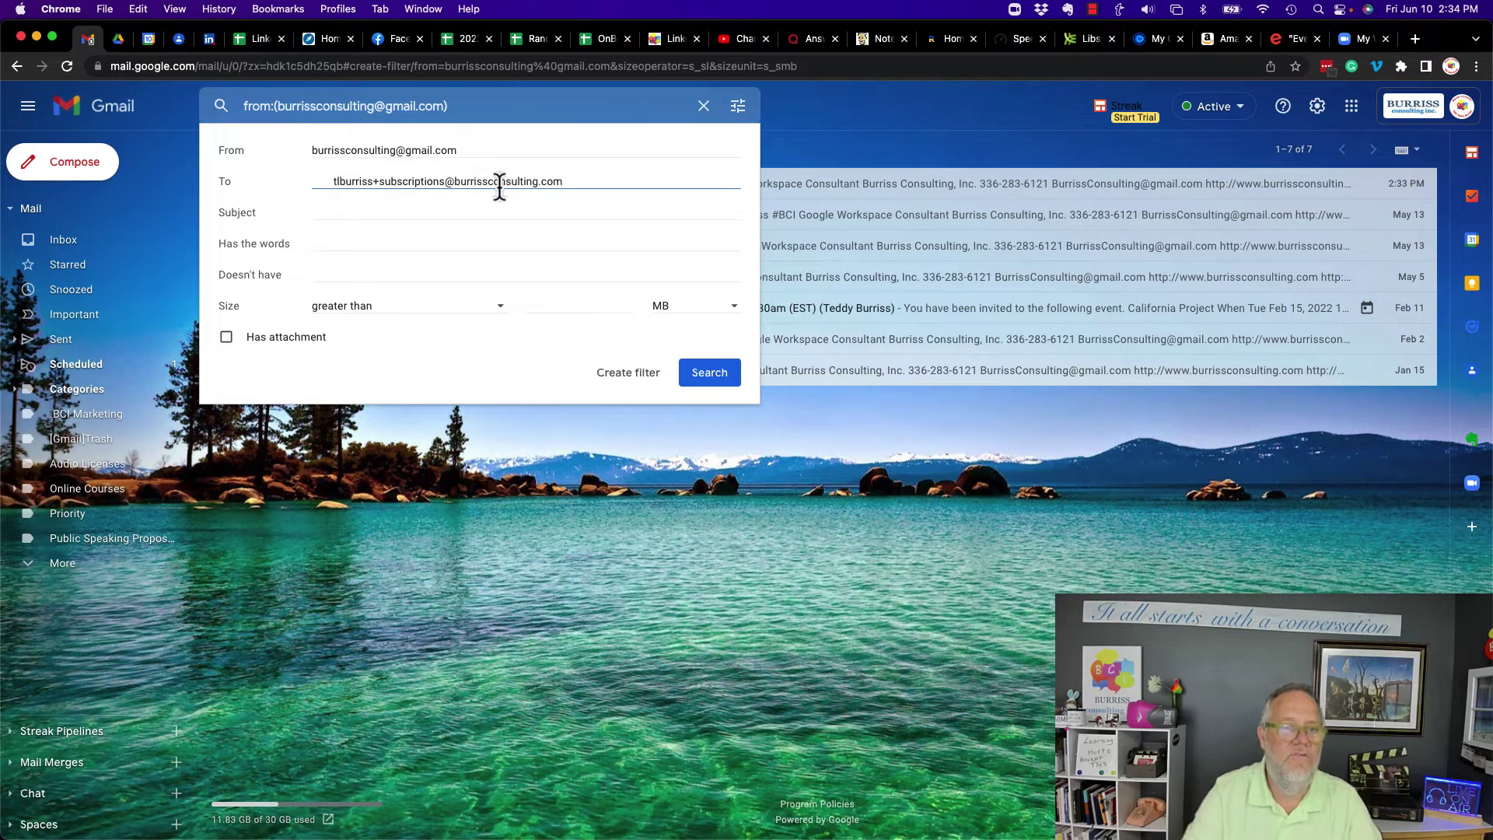
pyautogui.press('Left')
pyautogui.press('Left')
pyautogui.press('Left')
pyautogui.press('Left')
pyautogui.press('Left')
pyautogui.press('Left')
pyautogui.press('Left')
pyautogui.press('Left')
pyautogui.press('Left')
pyautogui.press('Left')
pyautogui.press('Left')
pyautogui.press('Left')
pyautogui.press('Left')
pyautogui.press('Left')
pyautogui.press('Left')
pyautogui.press('Left')
pyautogui.press('Left')
pyautogui.press('Left')
pyautogui.press('Left')
pyautogui.press('Left')
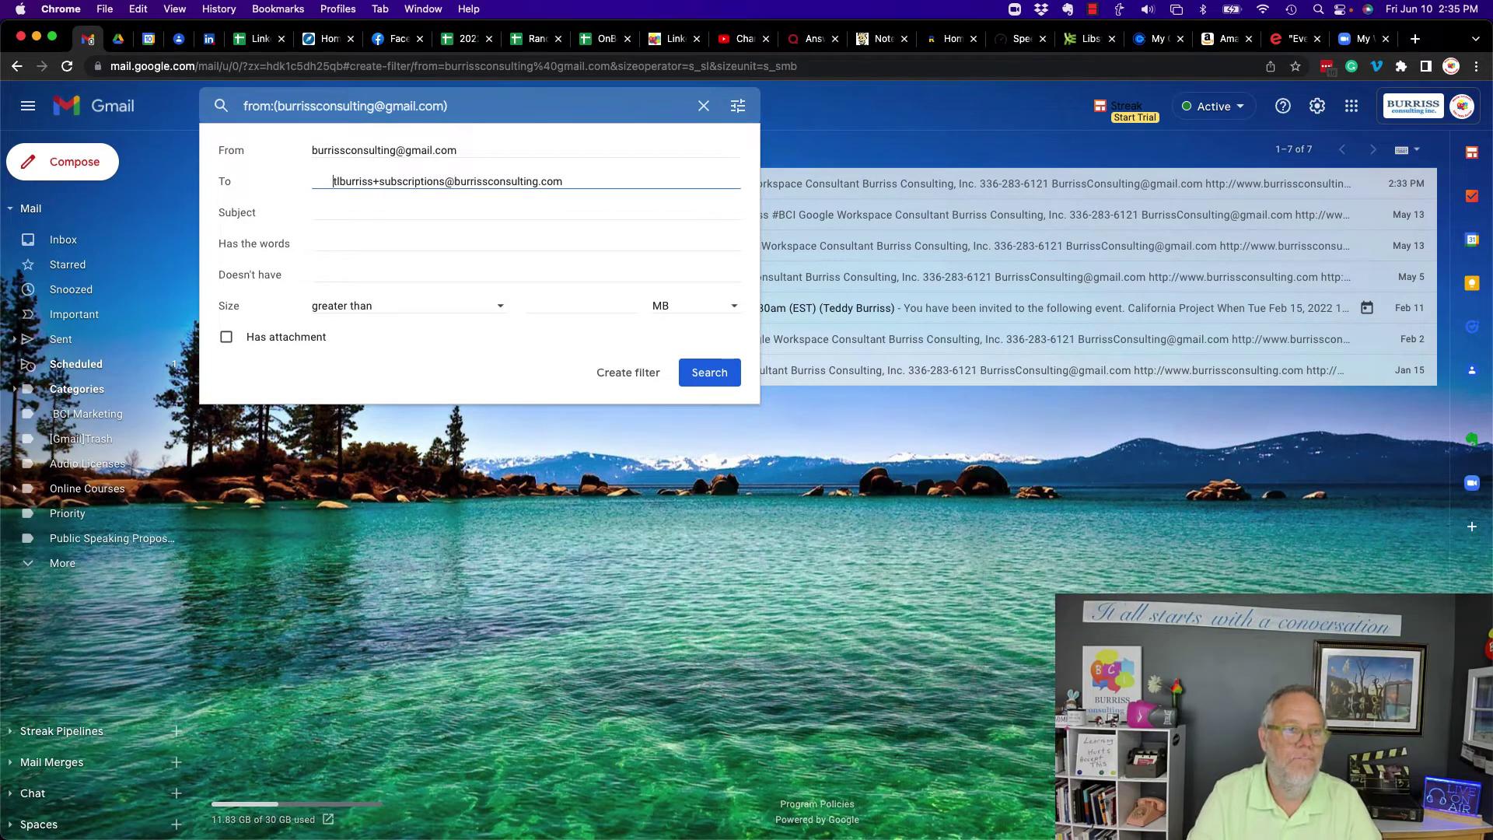
pyautogui.hotkey('shift', 'Home')
pyautogui.press('BackSpace')
# - Clear the From criterion and create the filter with Star it enabled
pyautogui.click(510, 151)
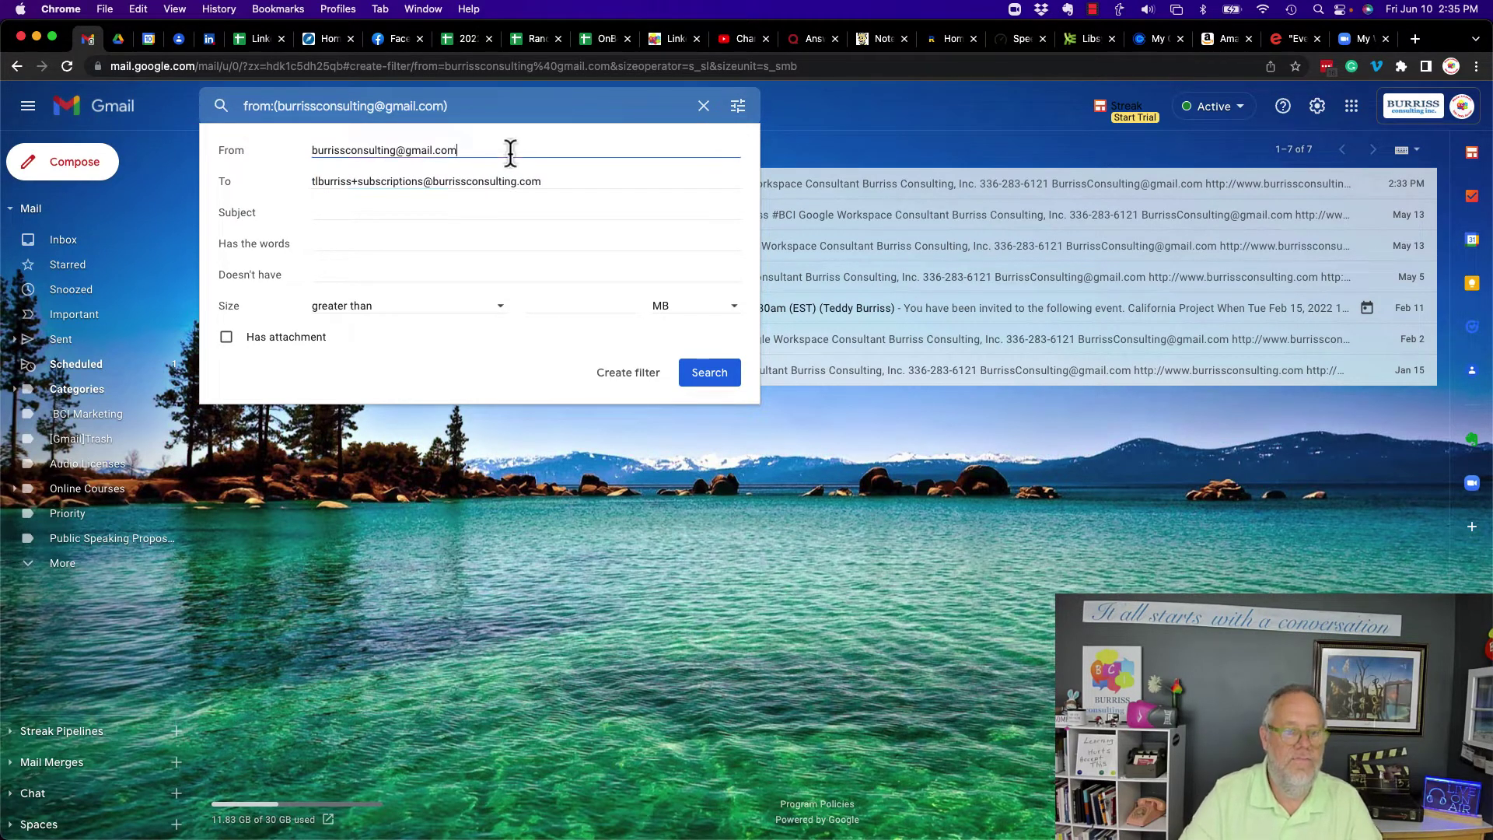
pyautogui.press('super+a')
pyautogui.press('BackSpace')
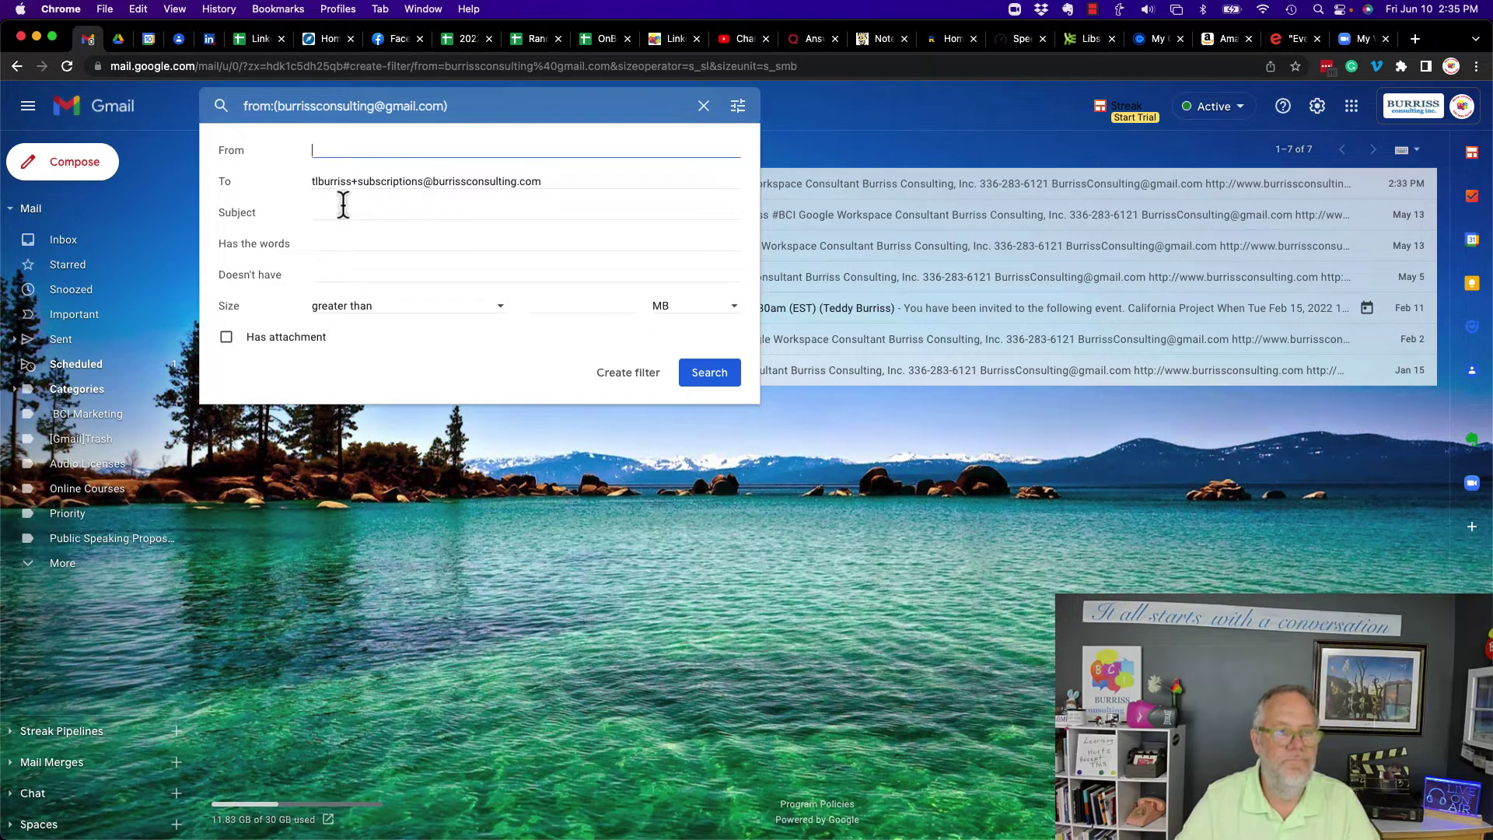
pyautogui.click(626, 376)
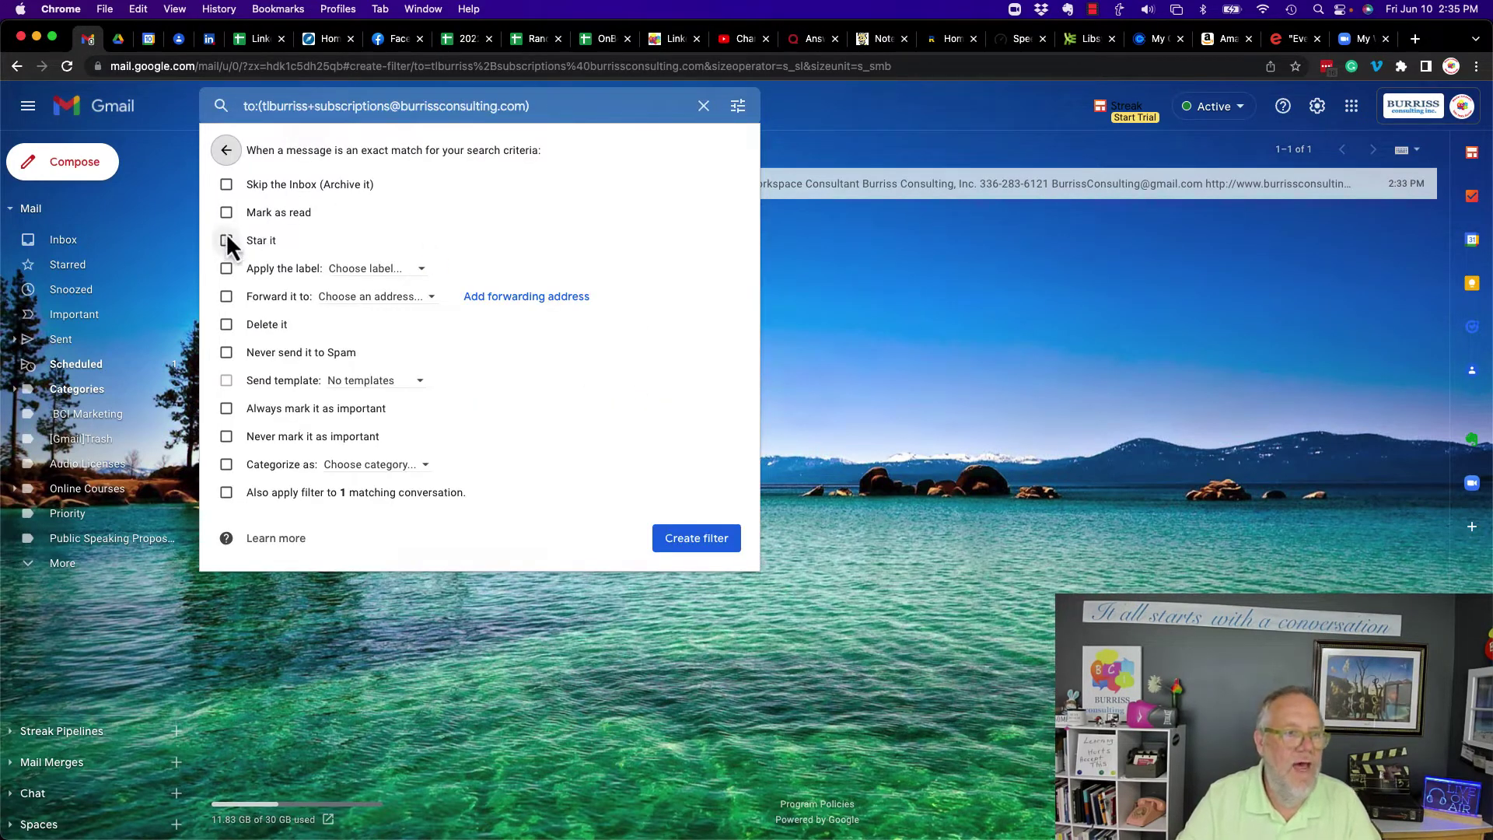
pyautogui.click(225, 240)
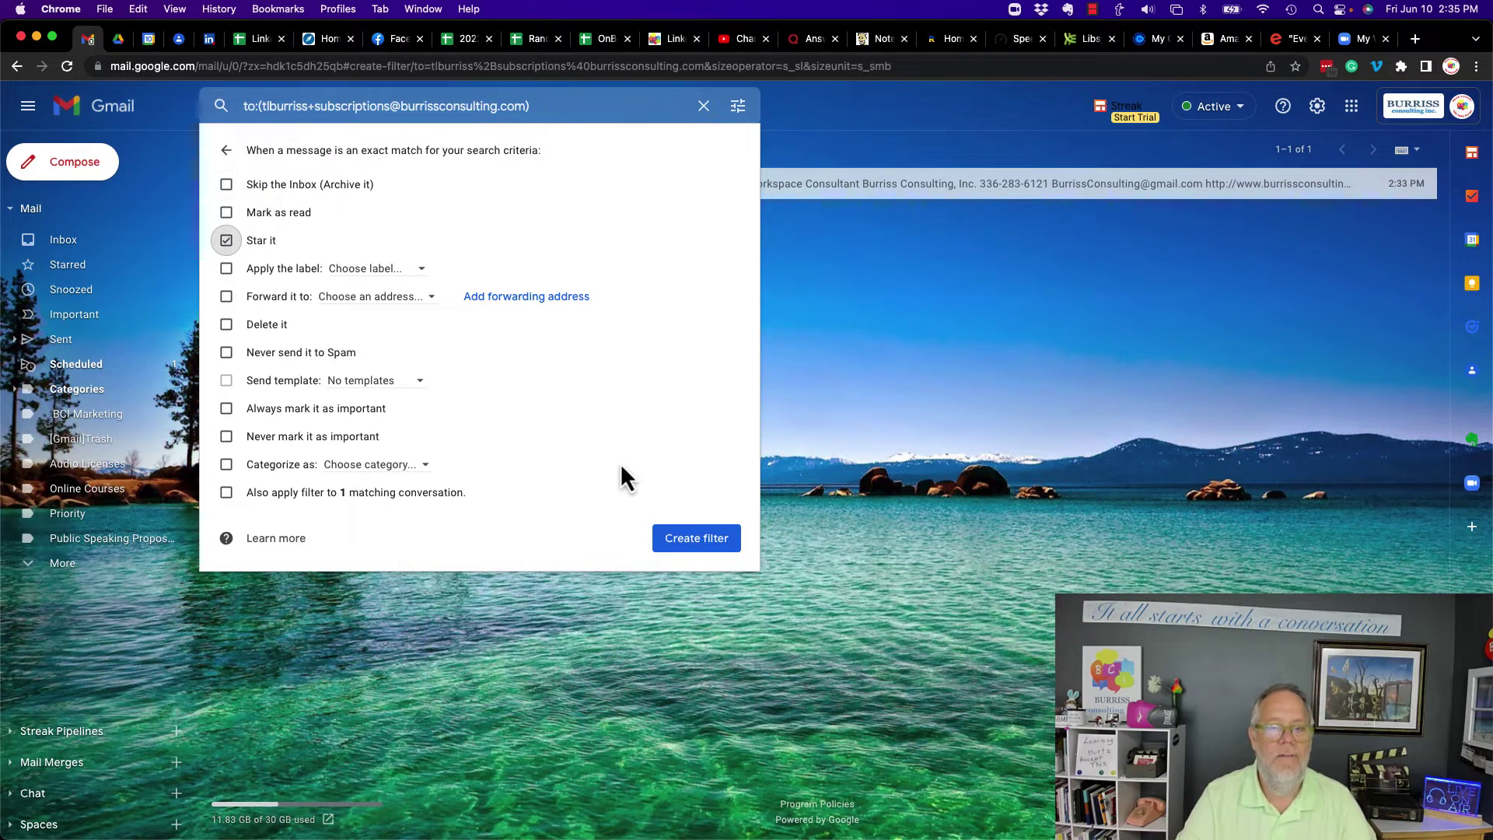
pyautogui.click(694, 536)
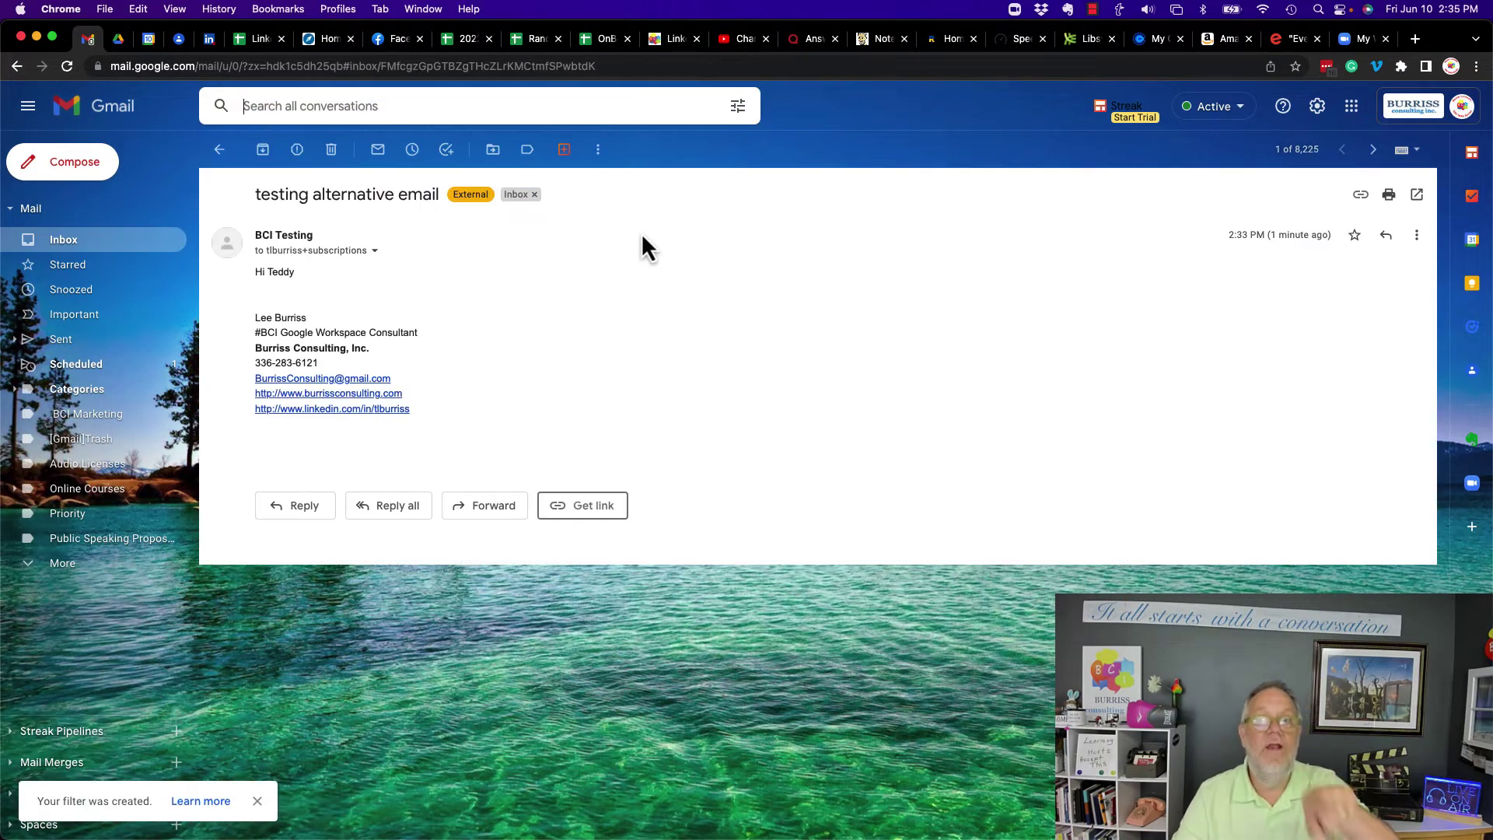
# - Send a test email with subject 'testing filters' to the +subscriptions alias address
pyautogui.click(220, 150)
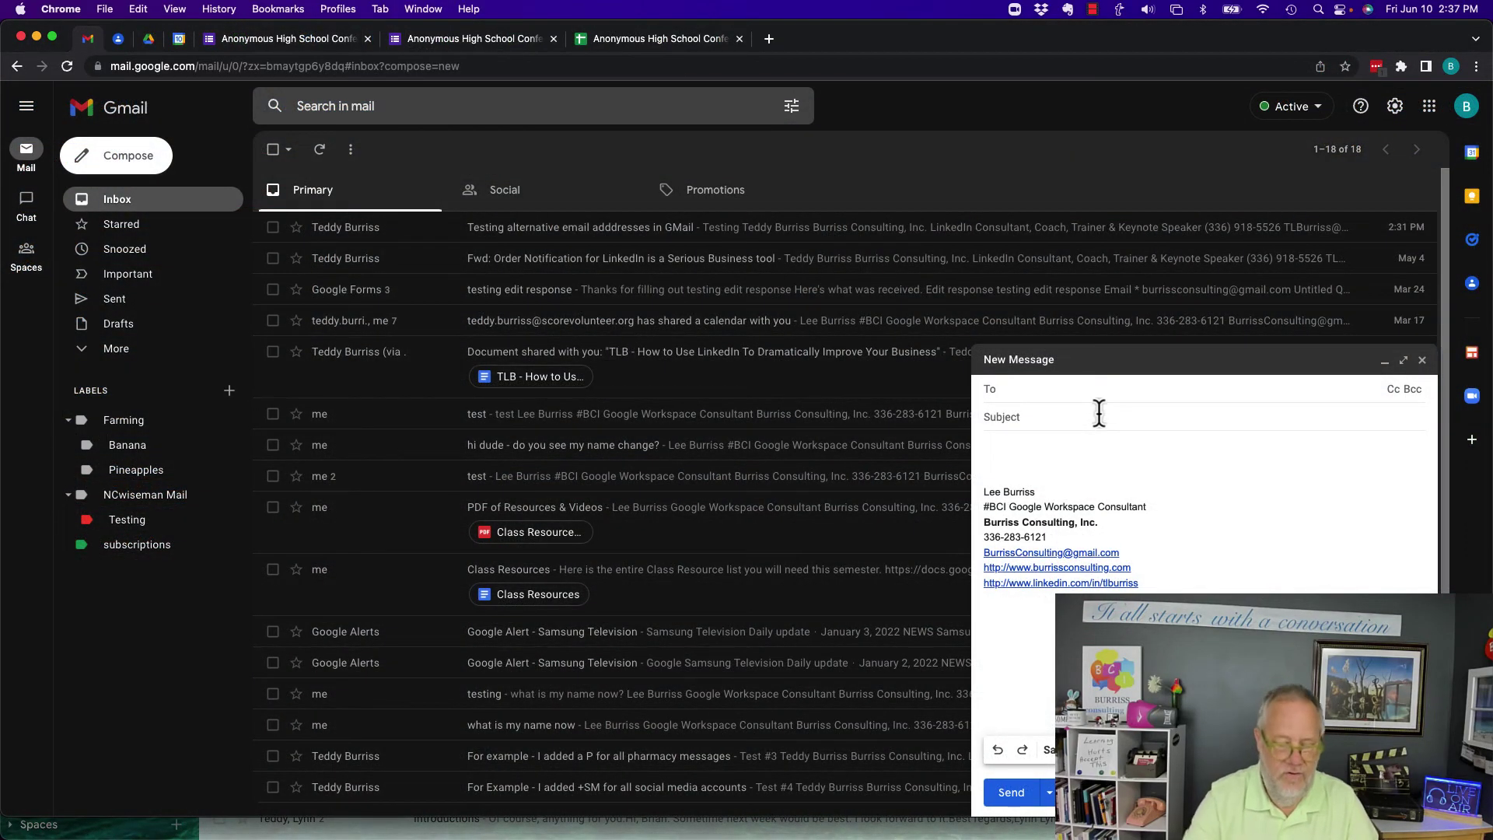
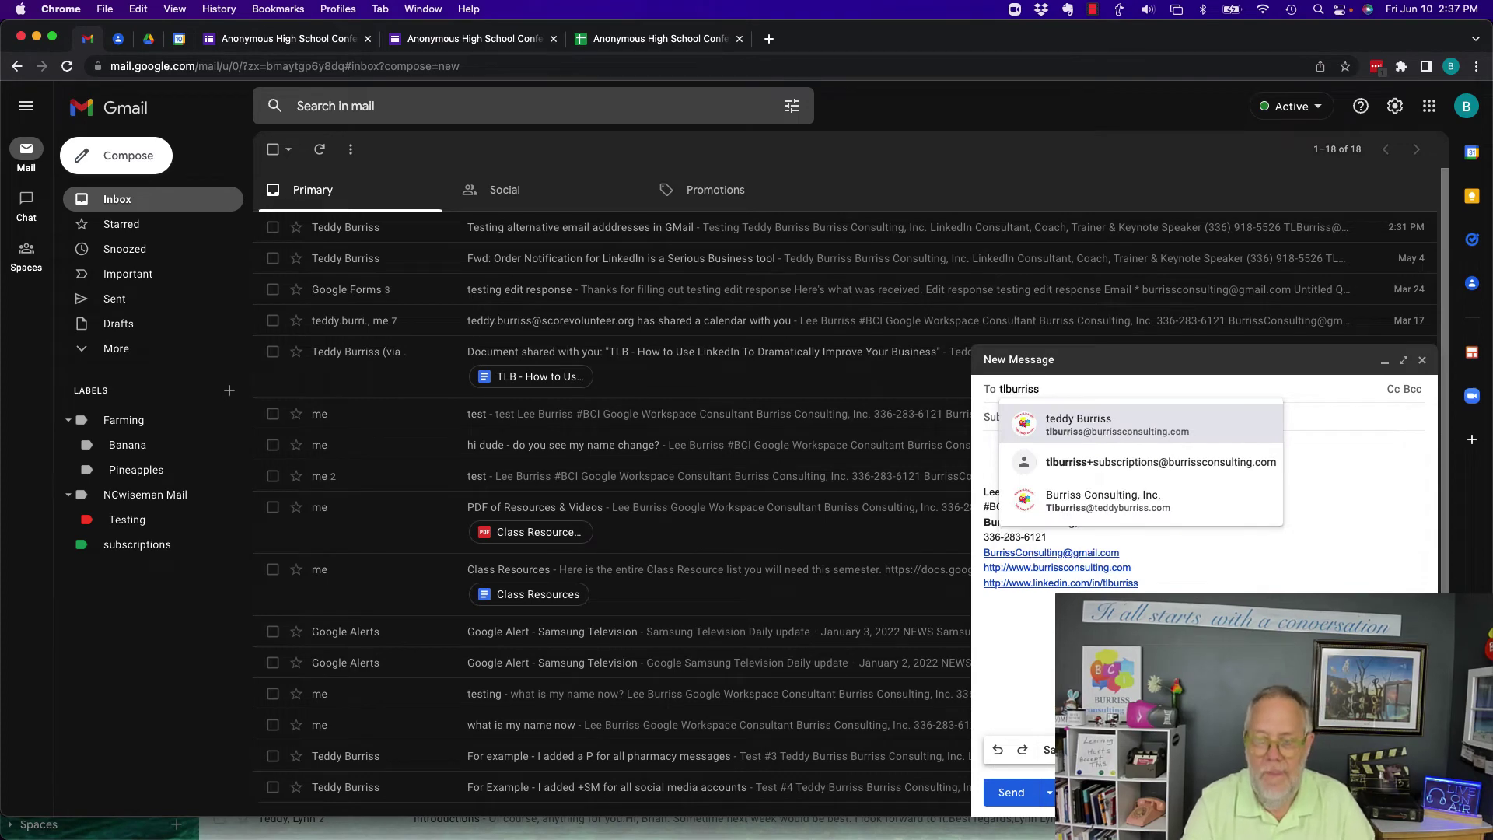
pyautogui.click(1166, 464)
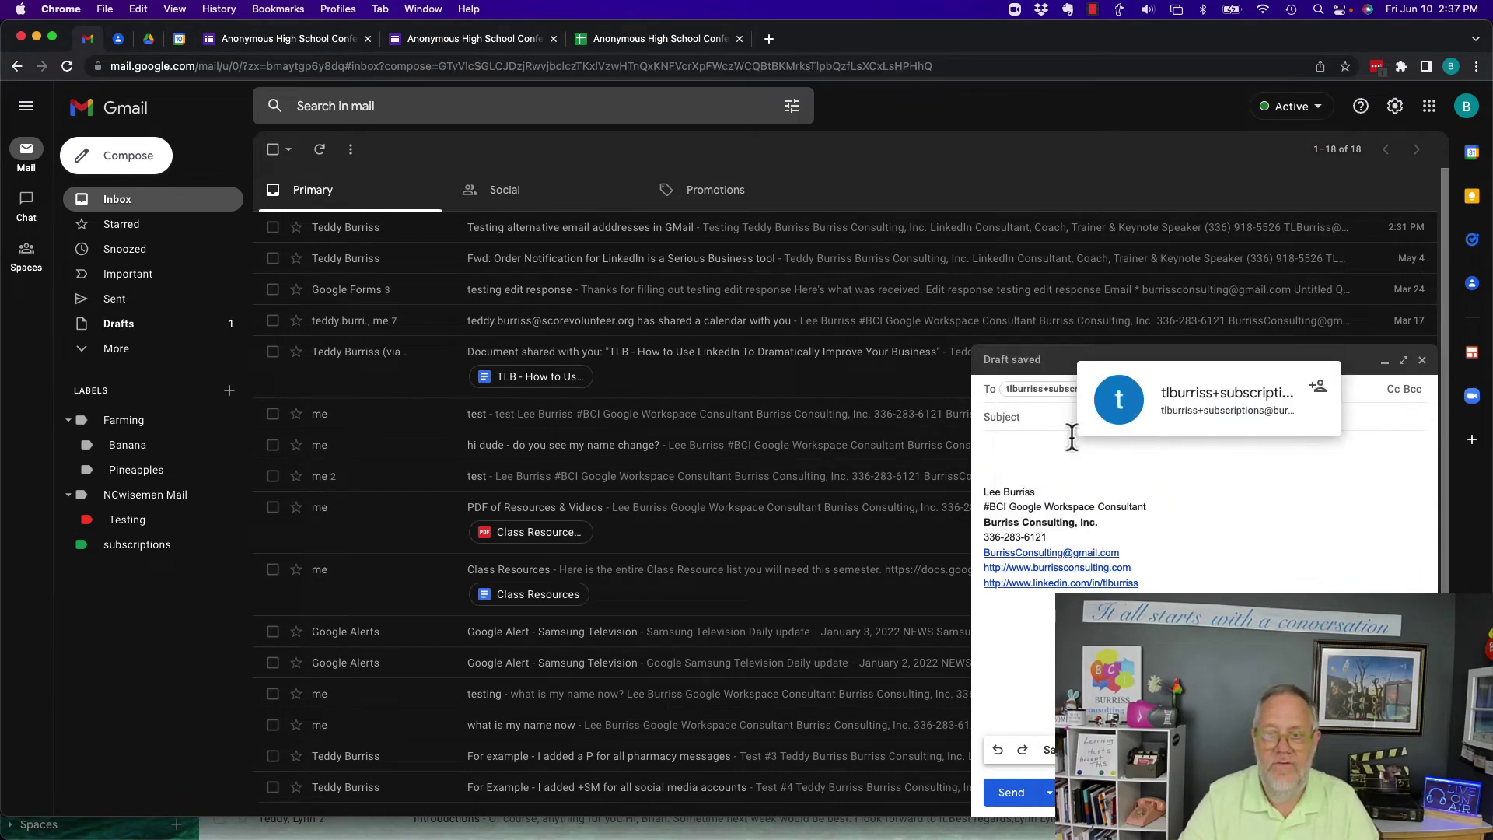
pyautogui.click(1033, 417)
pyautogui.write('testing filters')
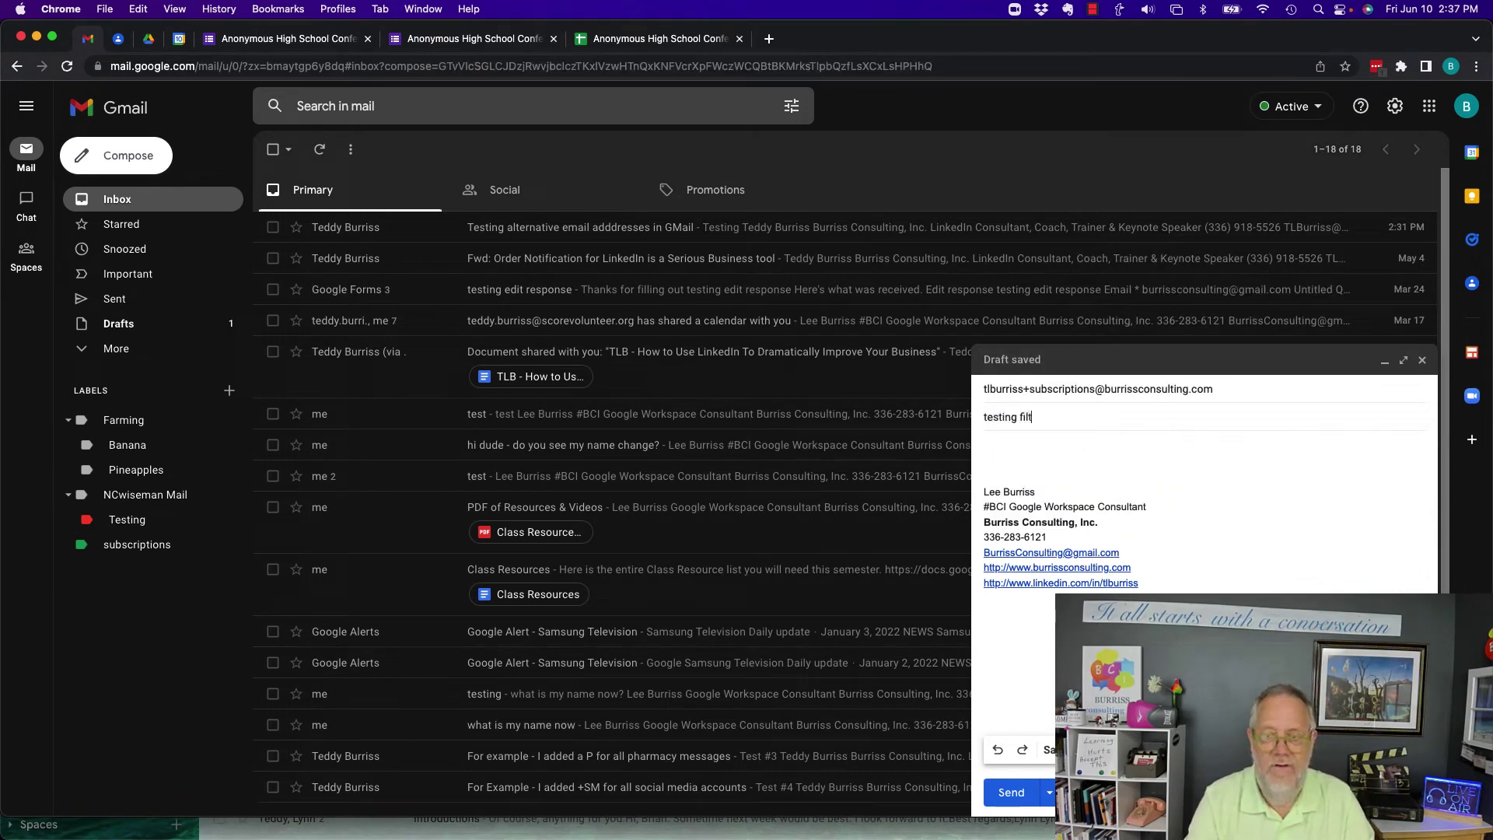
pyautogui.press('Tab')
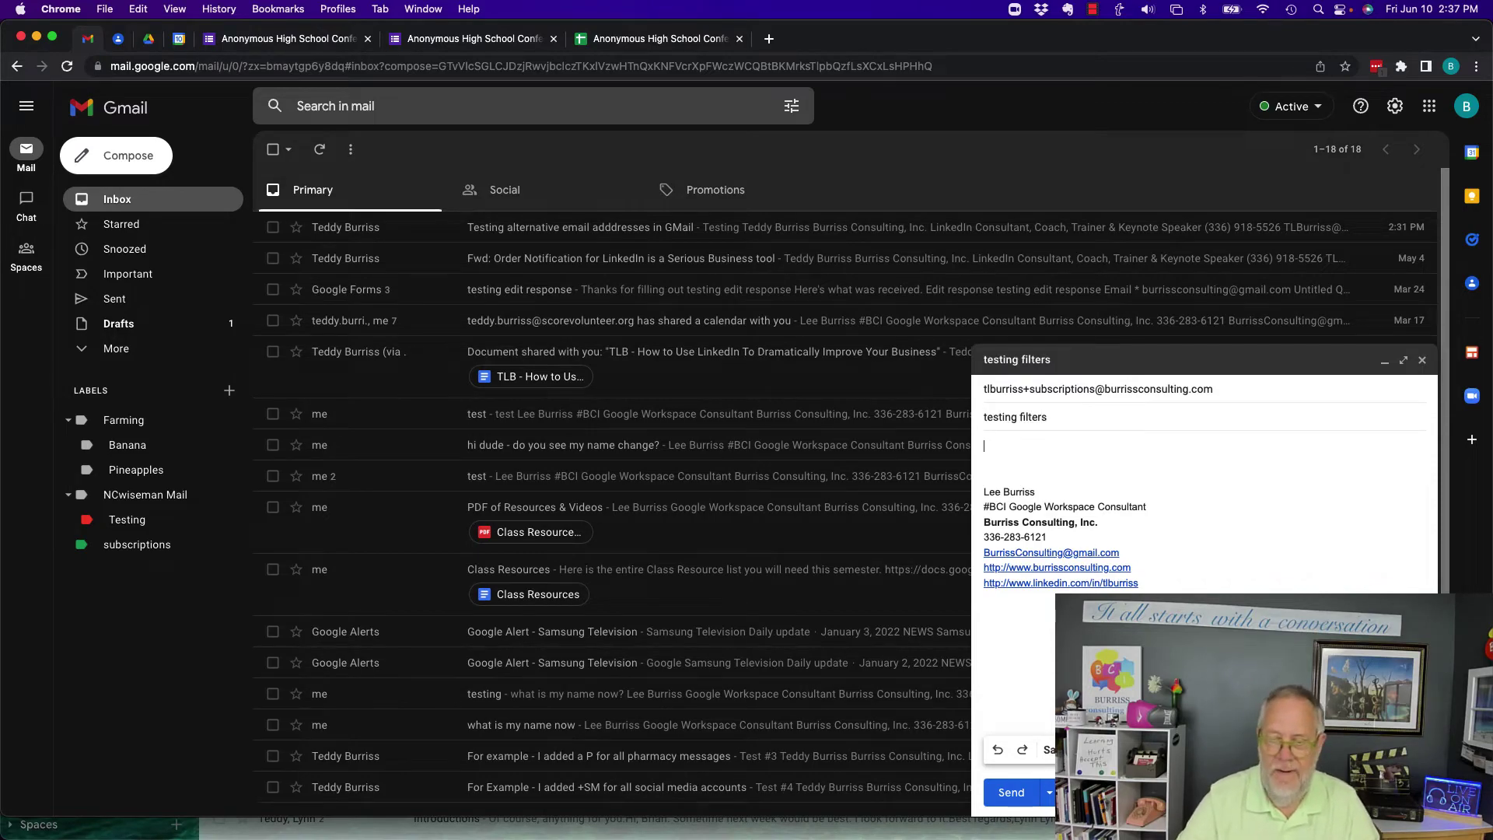
pyautogui.click(1011, 793)
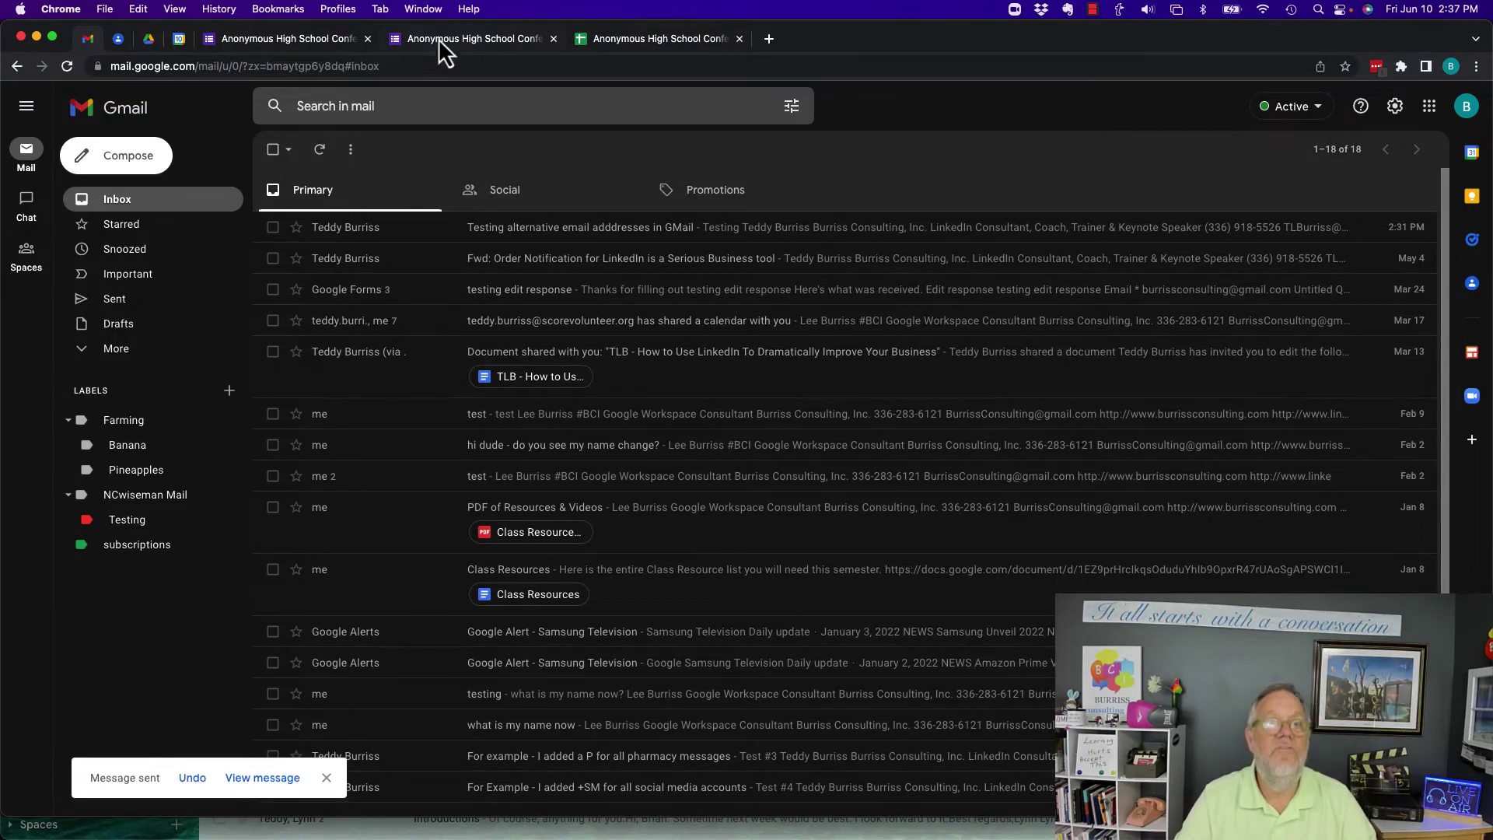
pyautogui.click(423, 8)
# - In the other account, open the starred 'testing filters' email and highlight its +subscriptions recipient
pyautogui.click(447, 307)
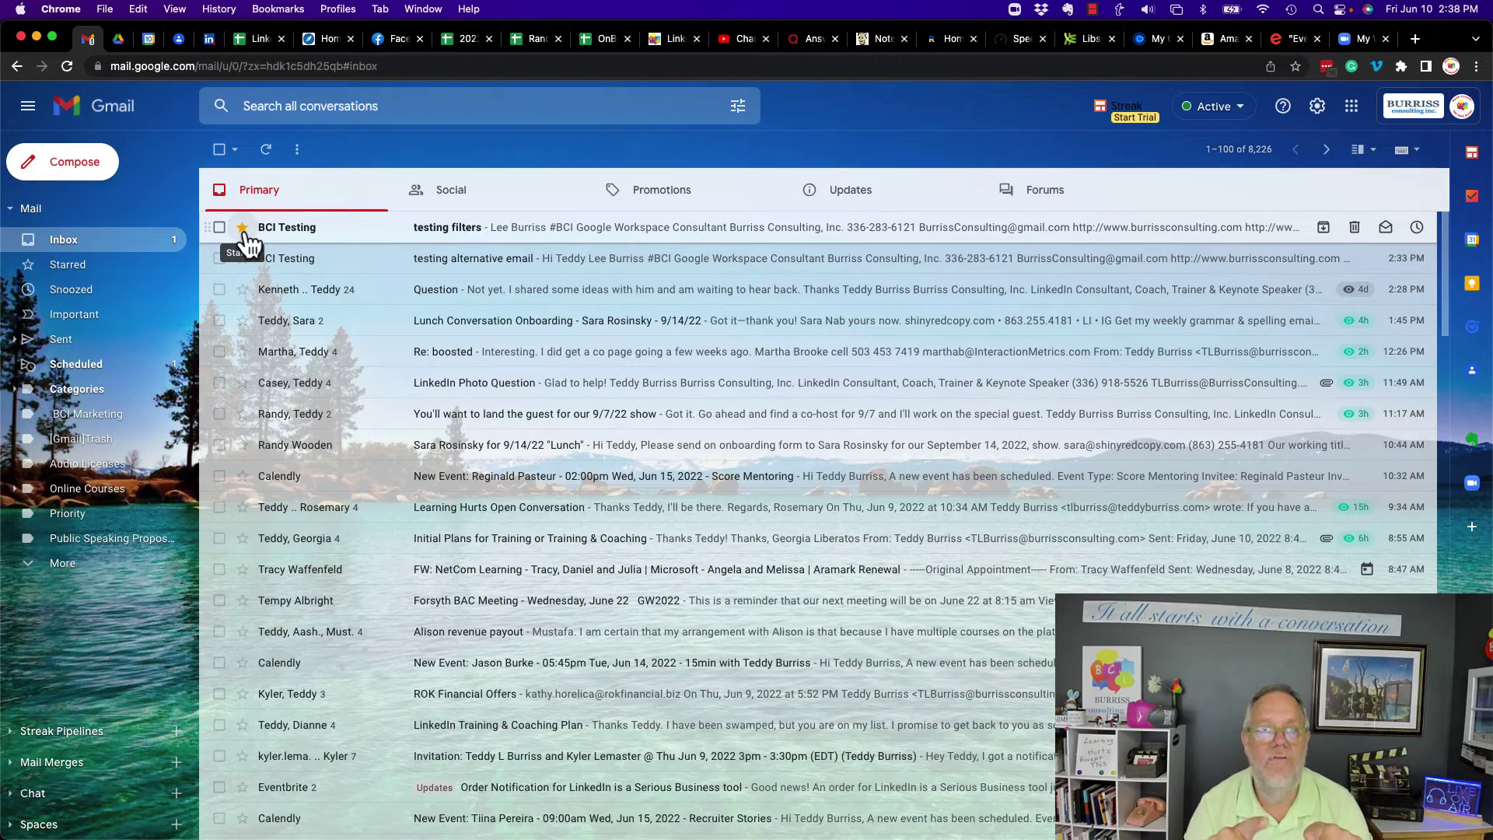
pyautogui.click(267, 233)
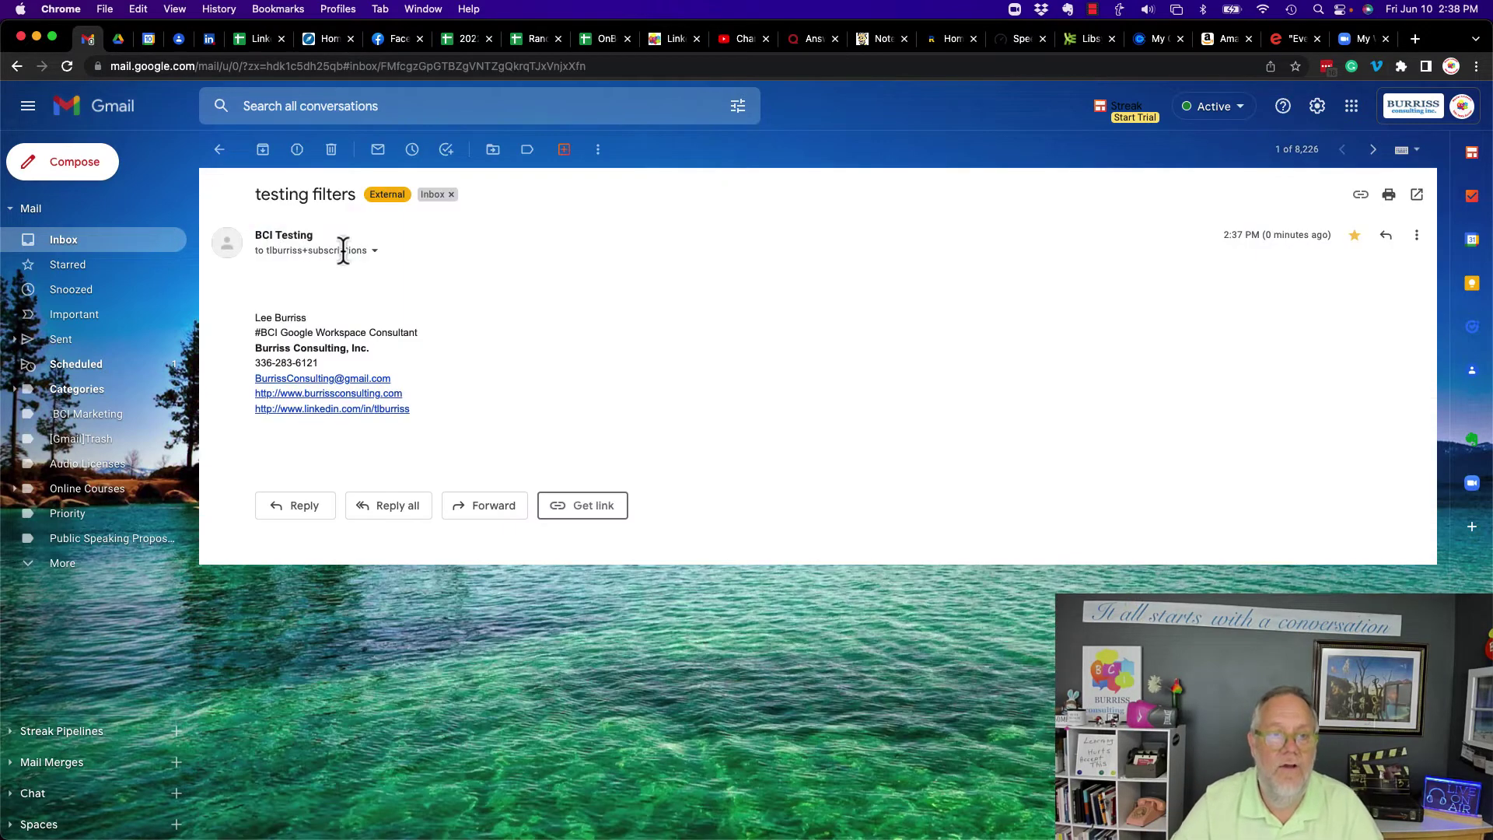
pyautogui.click(374, 250)
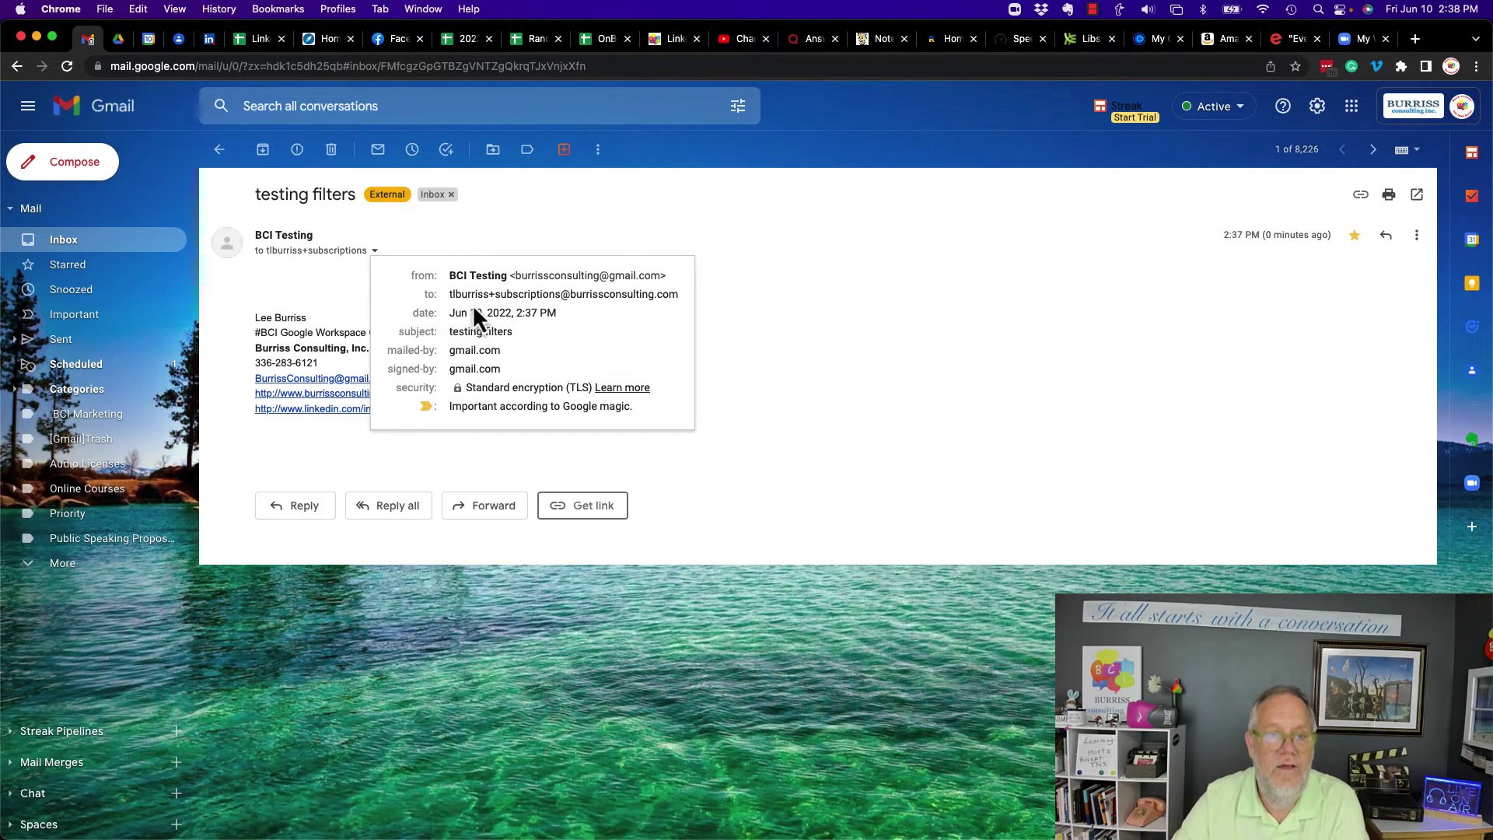
pyautogui.doubleClick(470, 298)
pyautogui.moveTo(489, 298); pyautogui.dragTo(552, 298)
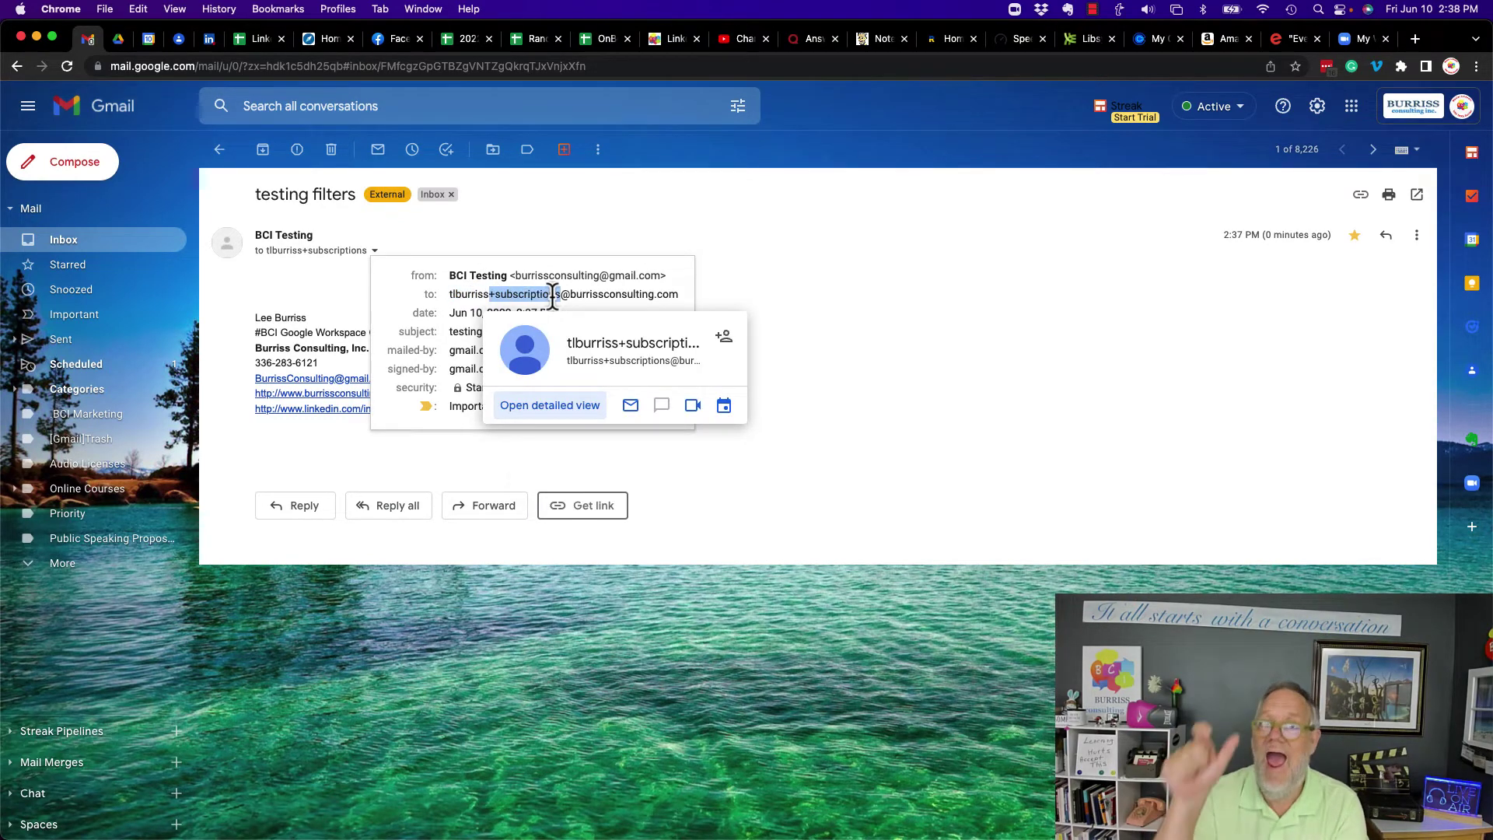
pyautogui.moveTo(552, 297); pyautogui.dragTo(561, 296)
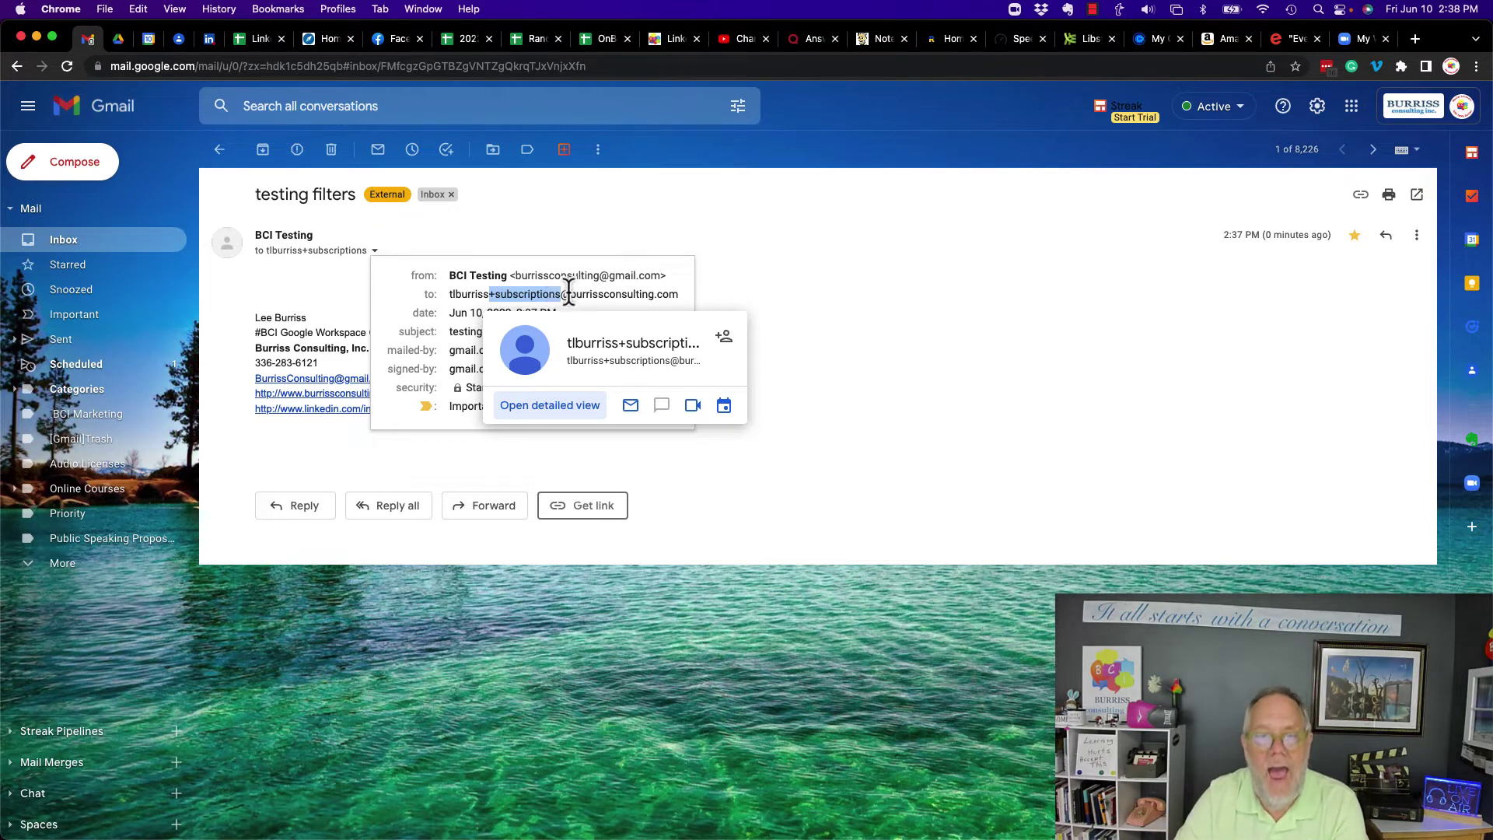
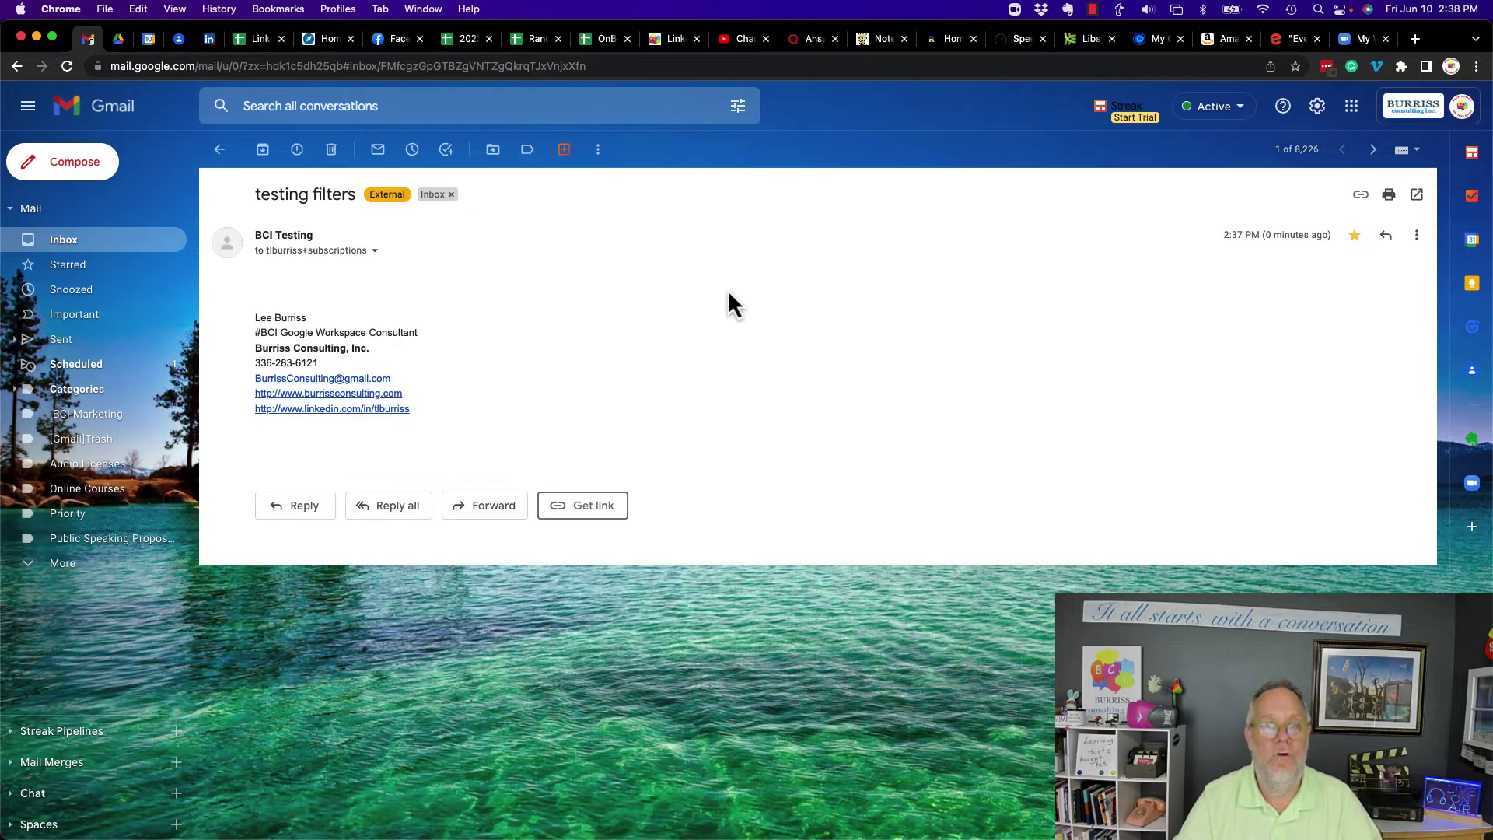
# - From the quick settings panel, open the organization's admin console and the admin user's profile in Users
pyautogui.click(1319, 112)
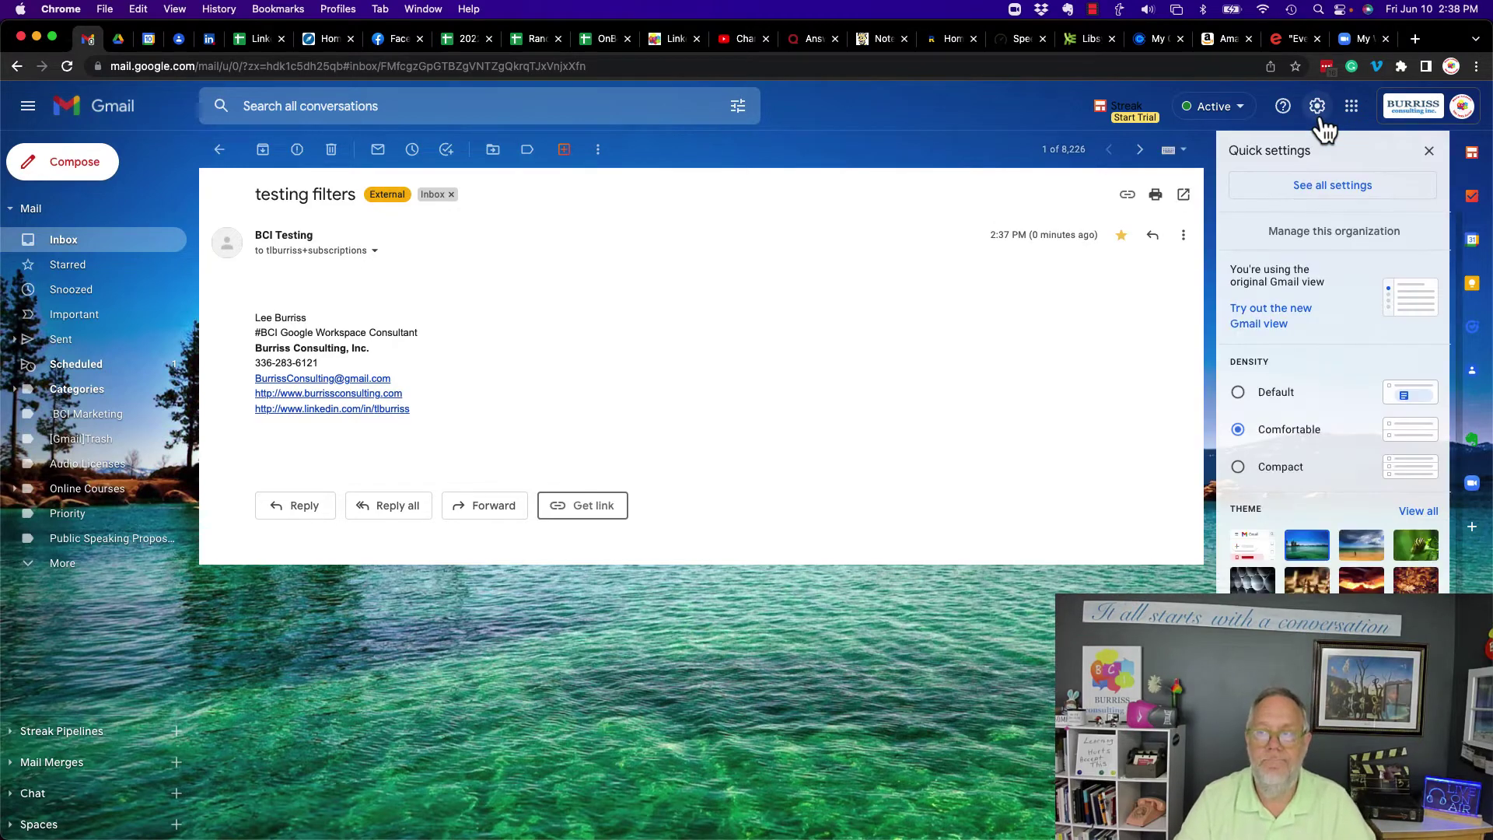
pyautogui.click(1325, 236)
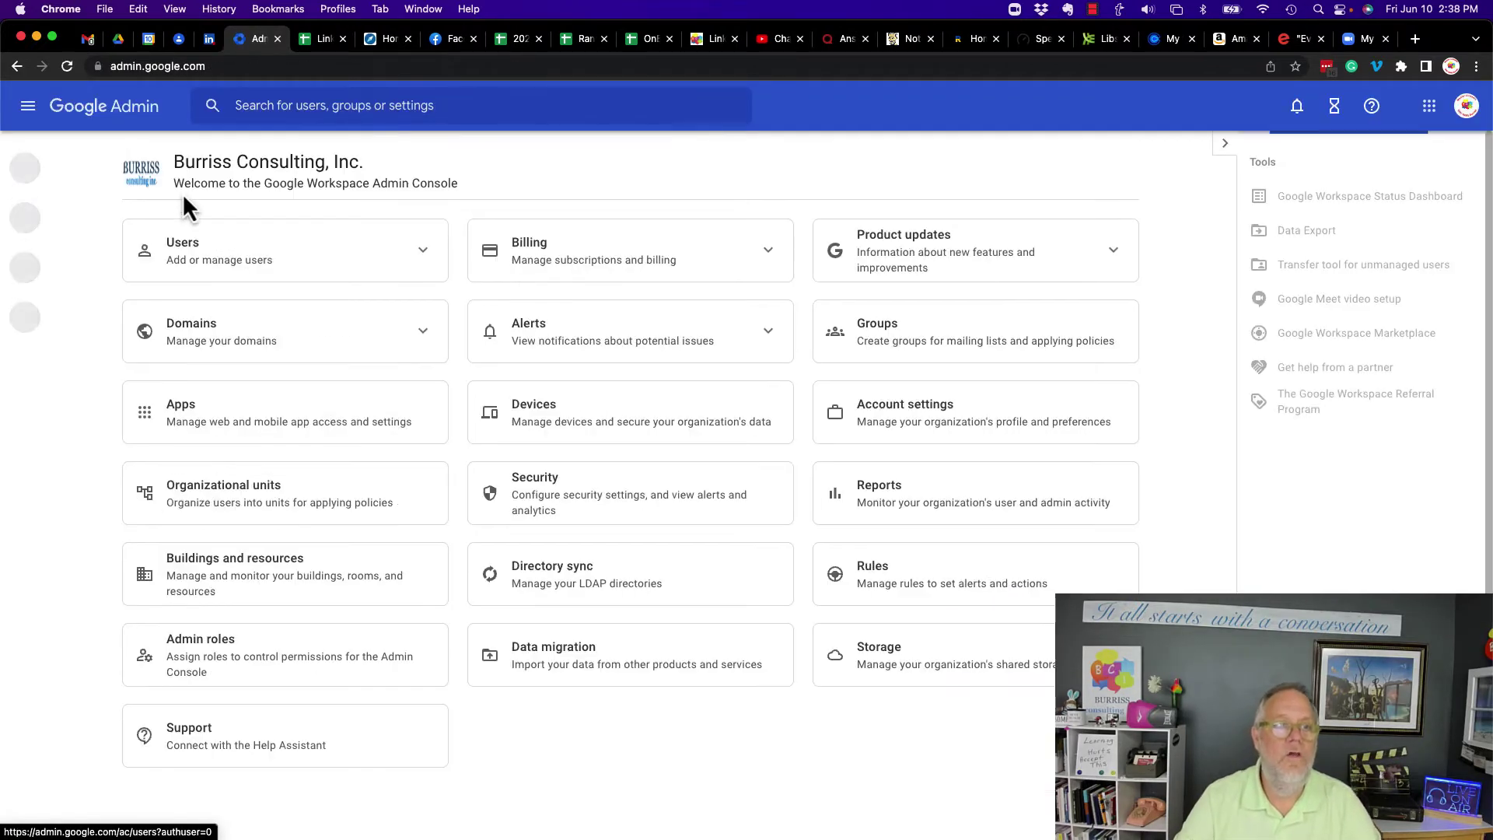
pyautogui.click(185, 250)
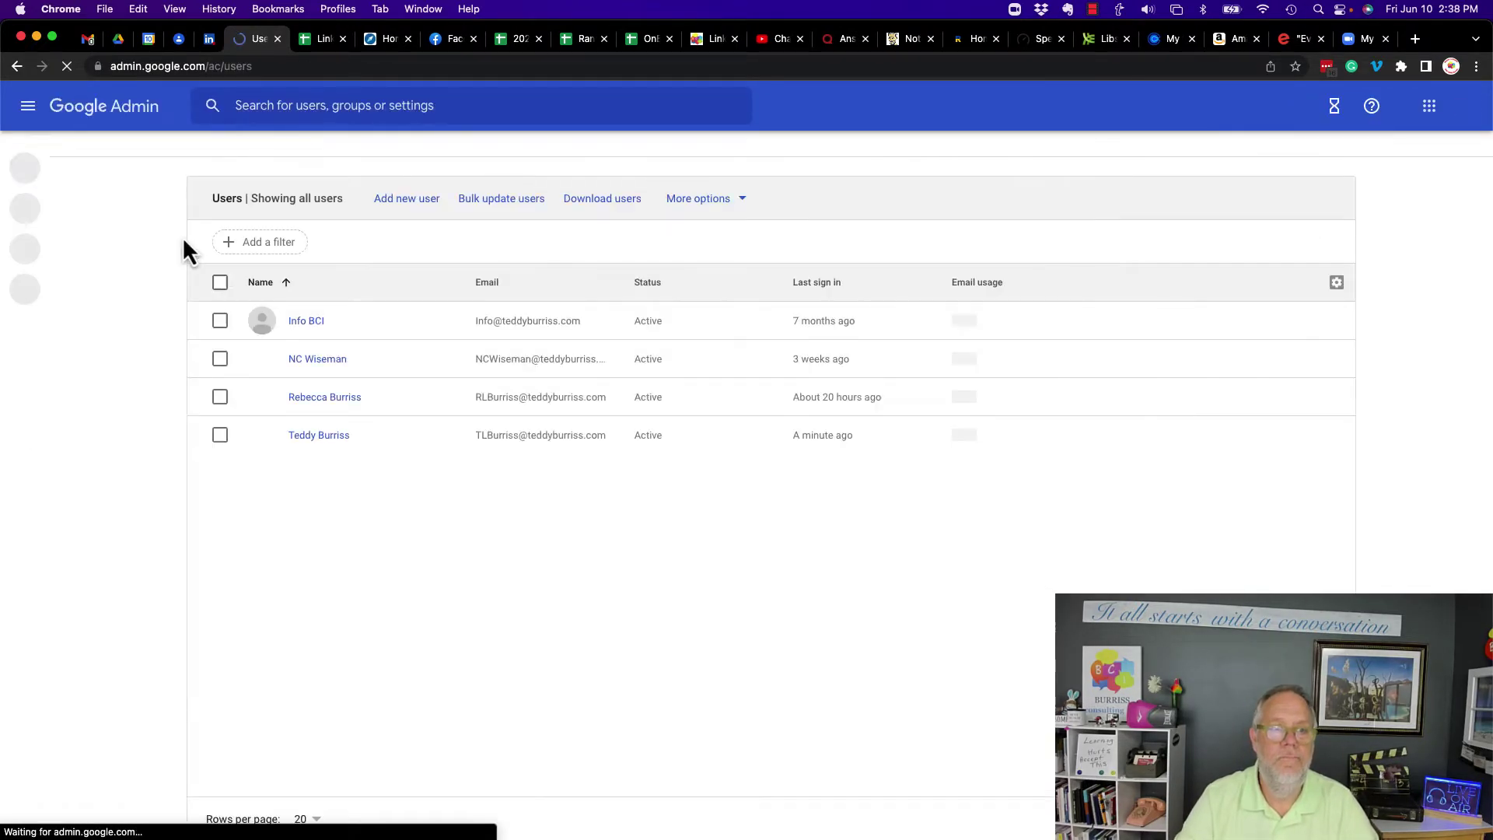
pyautogui.click(320, 437)
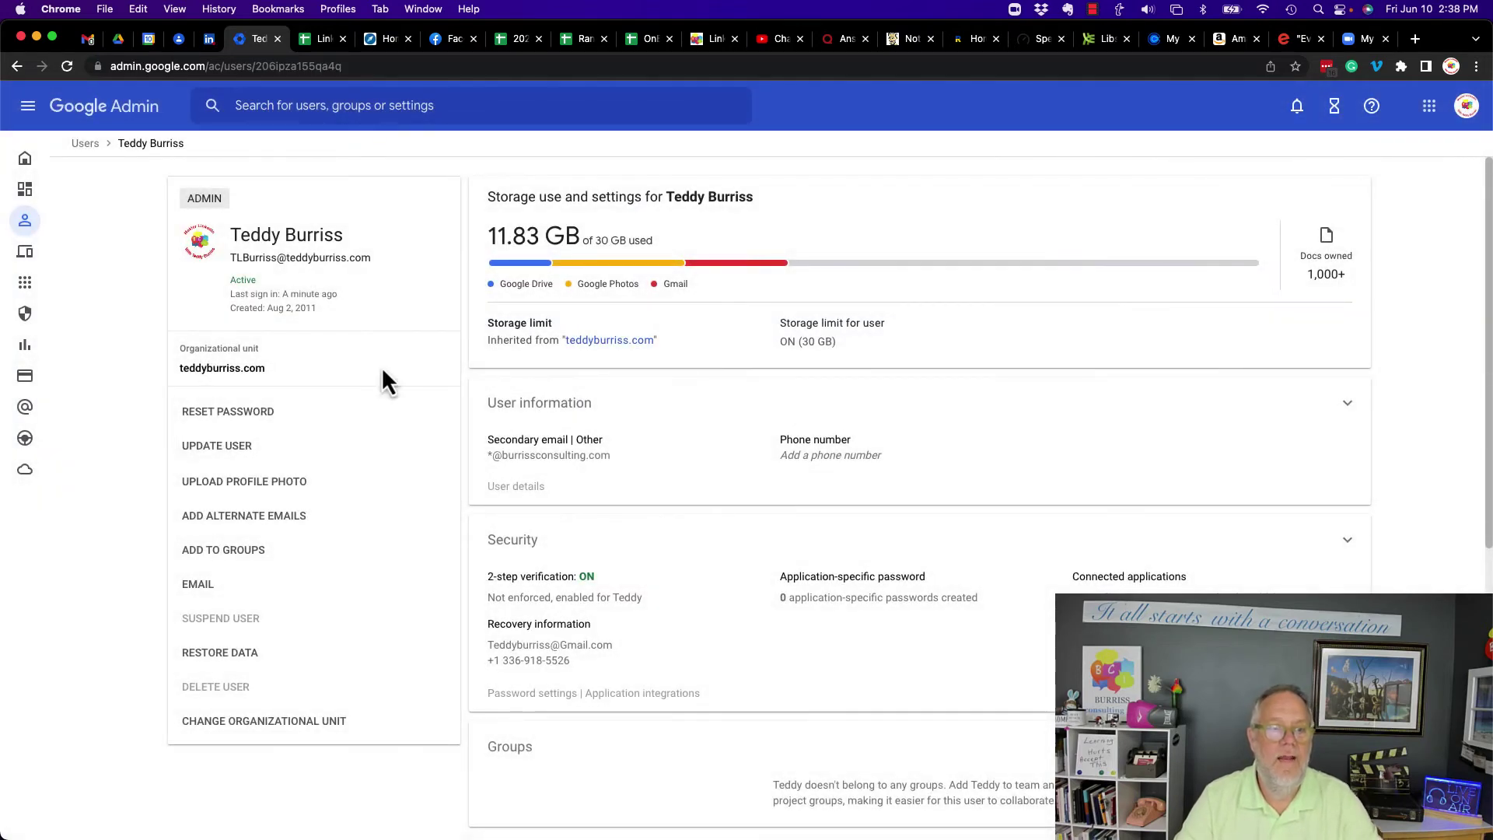
# - Show the admin user's alternate email addresses, listing four aliases including the '*' entry
pyautogui.click(238, 518)
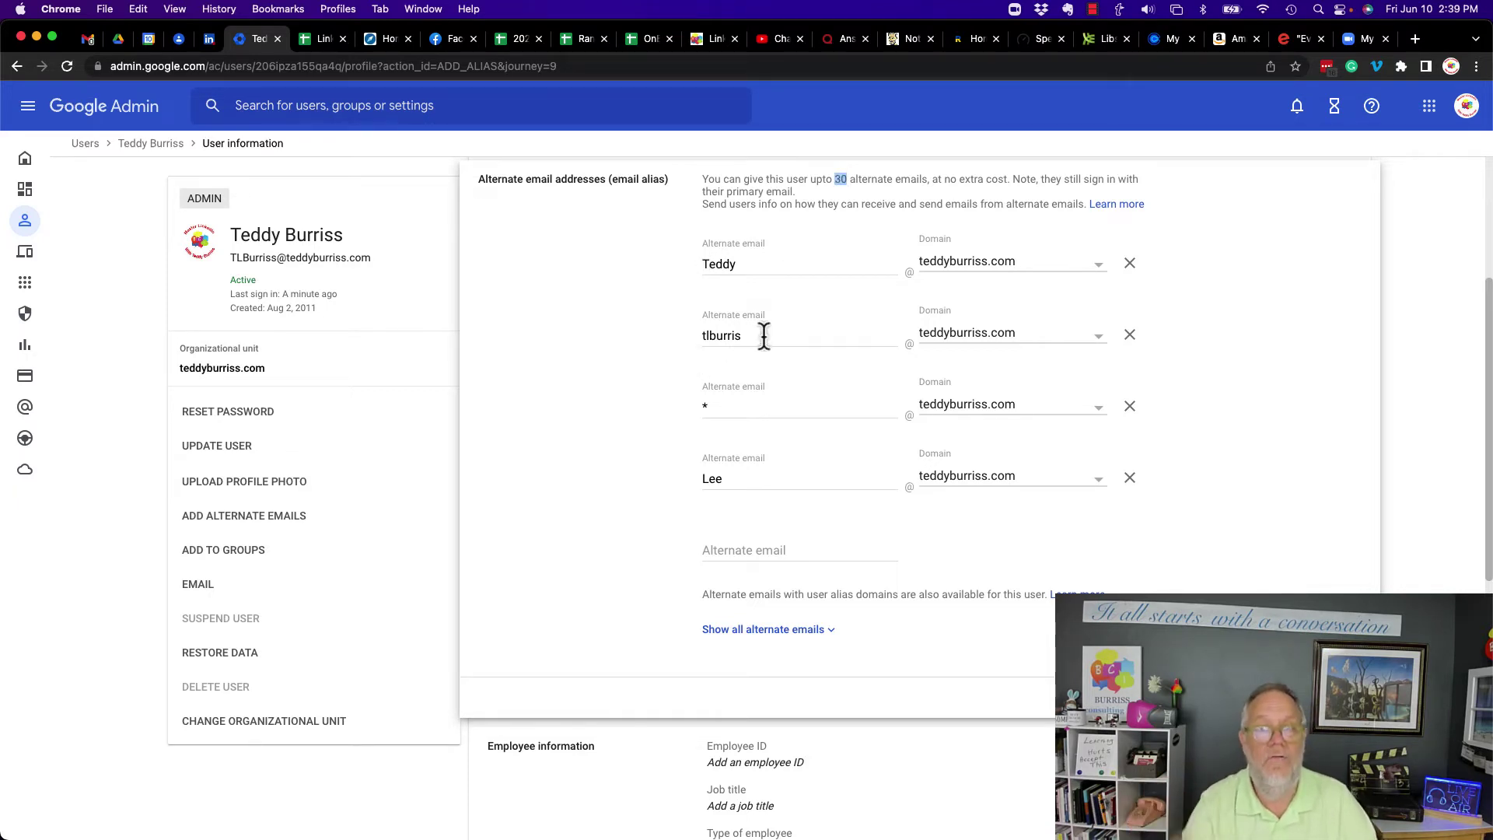
# - Highlight the '*' catch-all alias and the 30 alternate email limit
pyautogui.doubleClick(710, 408)
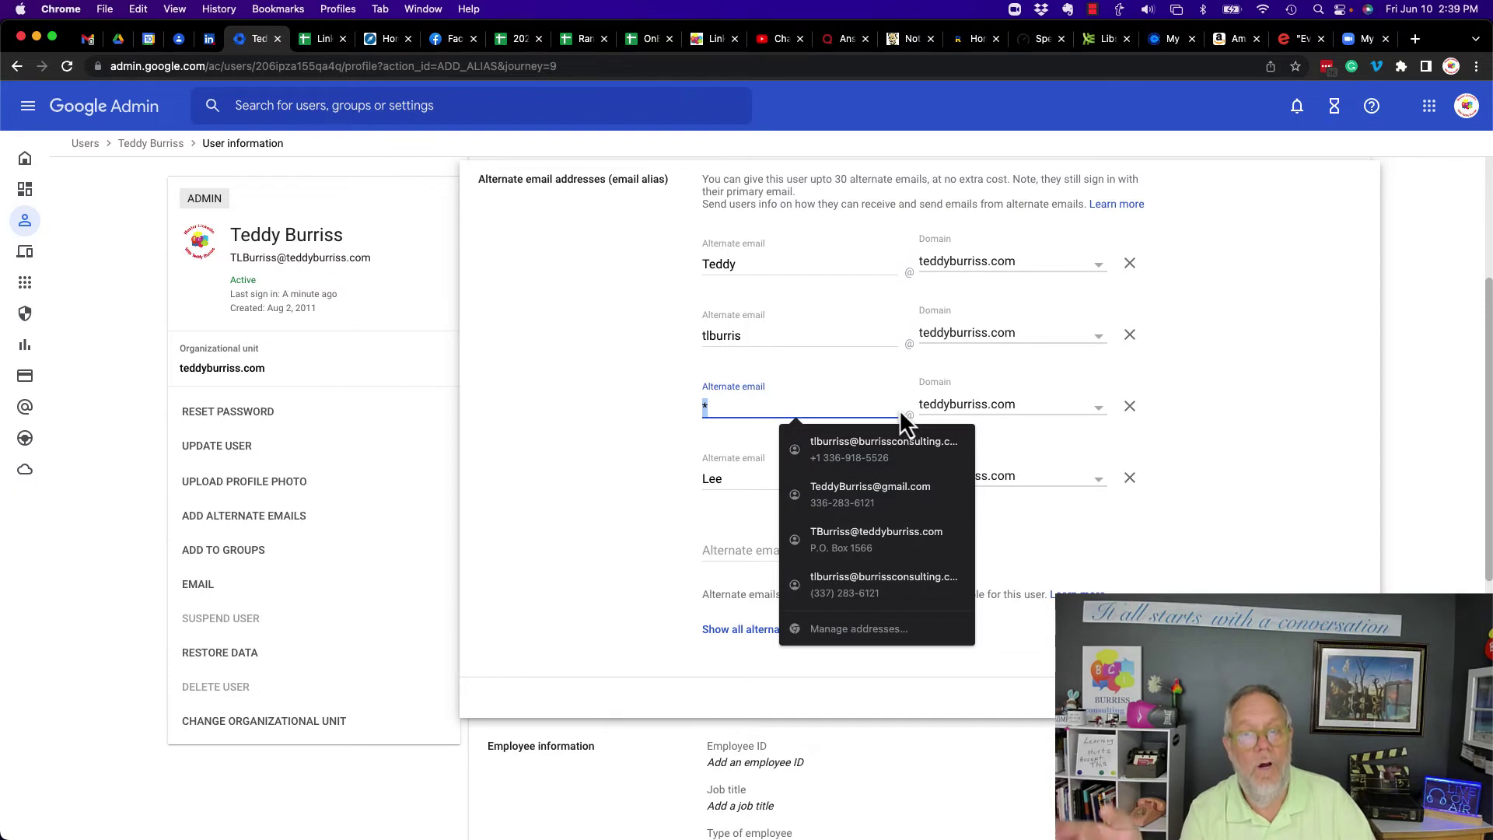
pyautogui.click(694, 455)
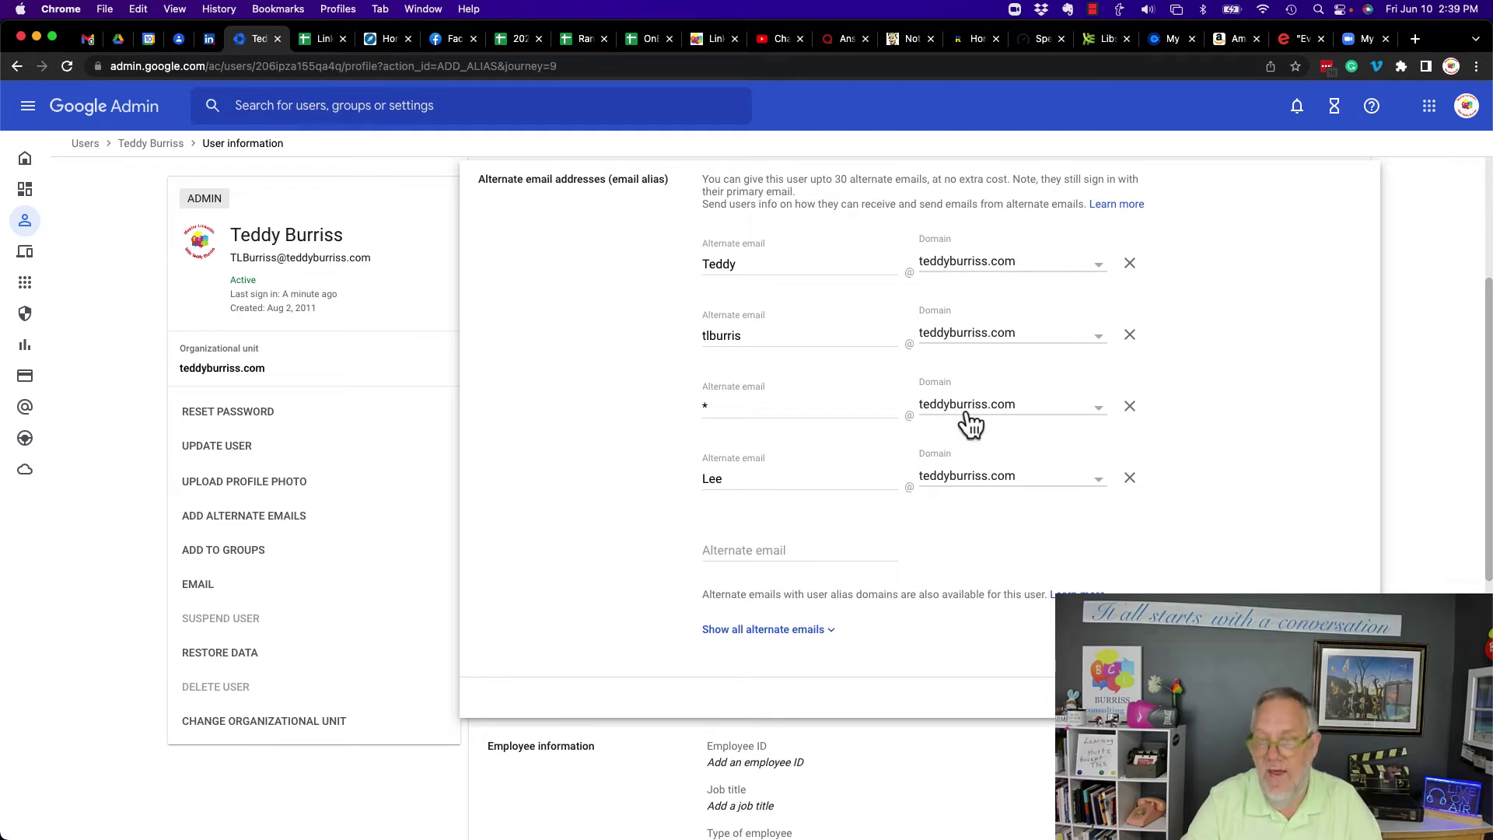
pyautogui.doubleClick(839, 179)
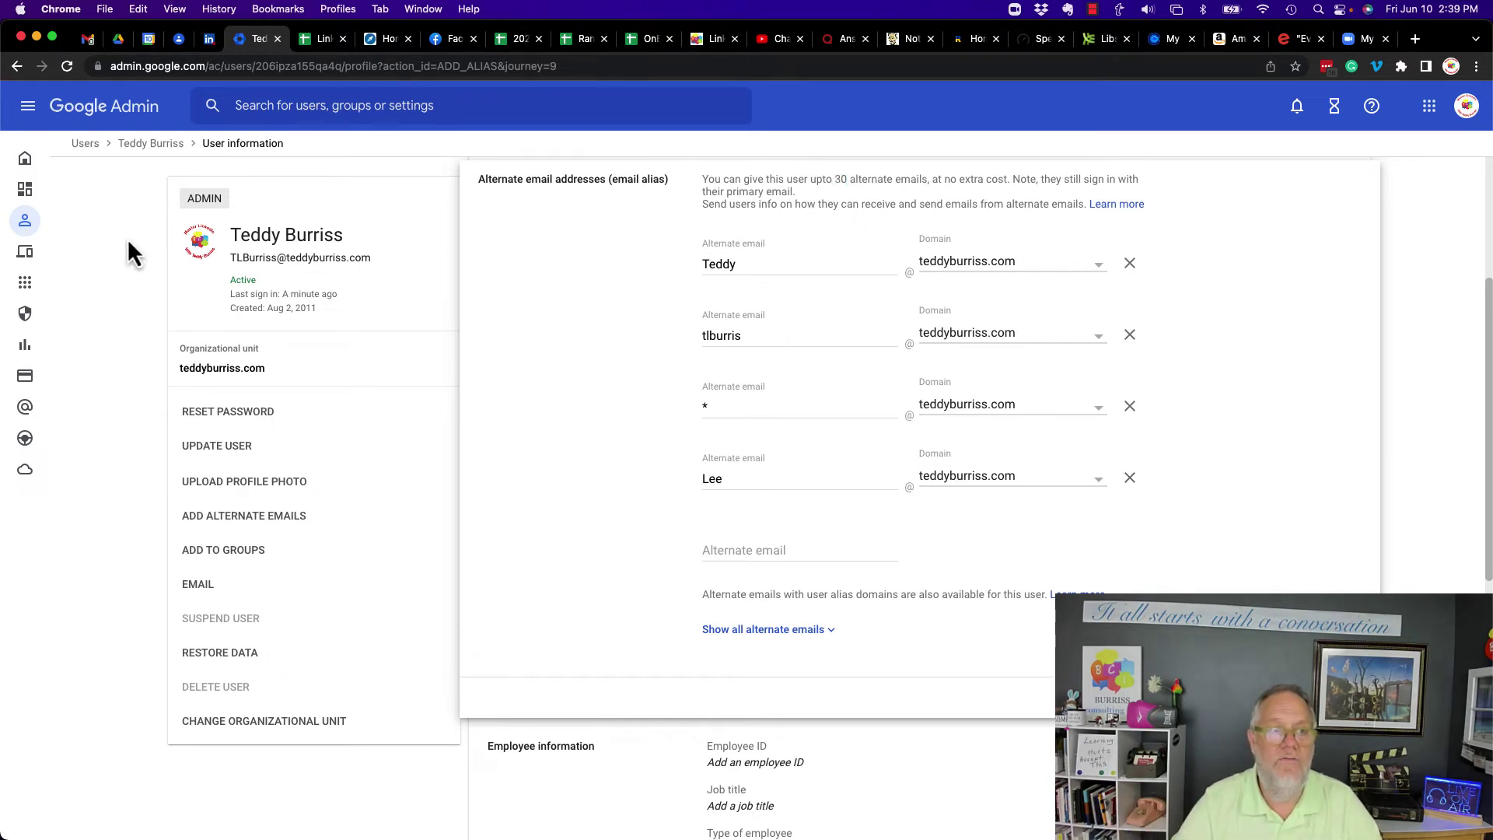
# - Go from the admin home page to Domains and open Manage domains
pyautogui.click(24, 159)
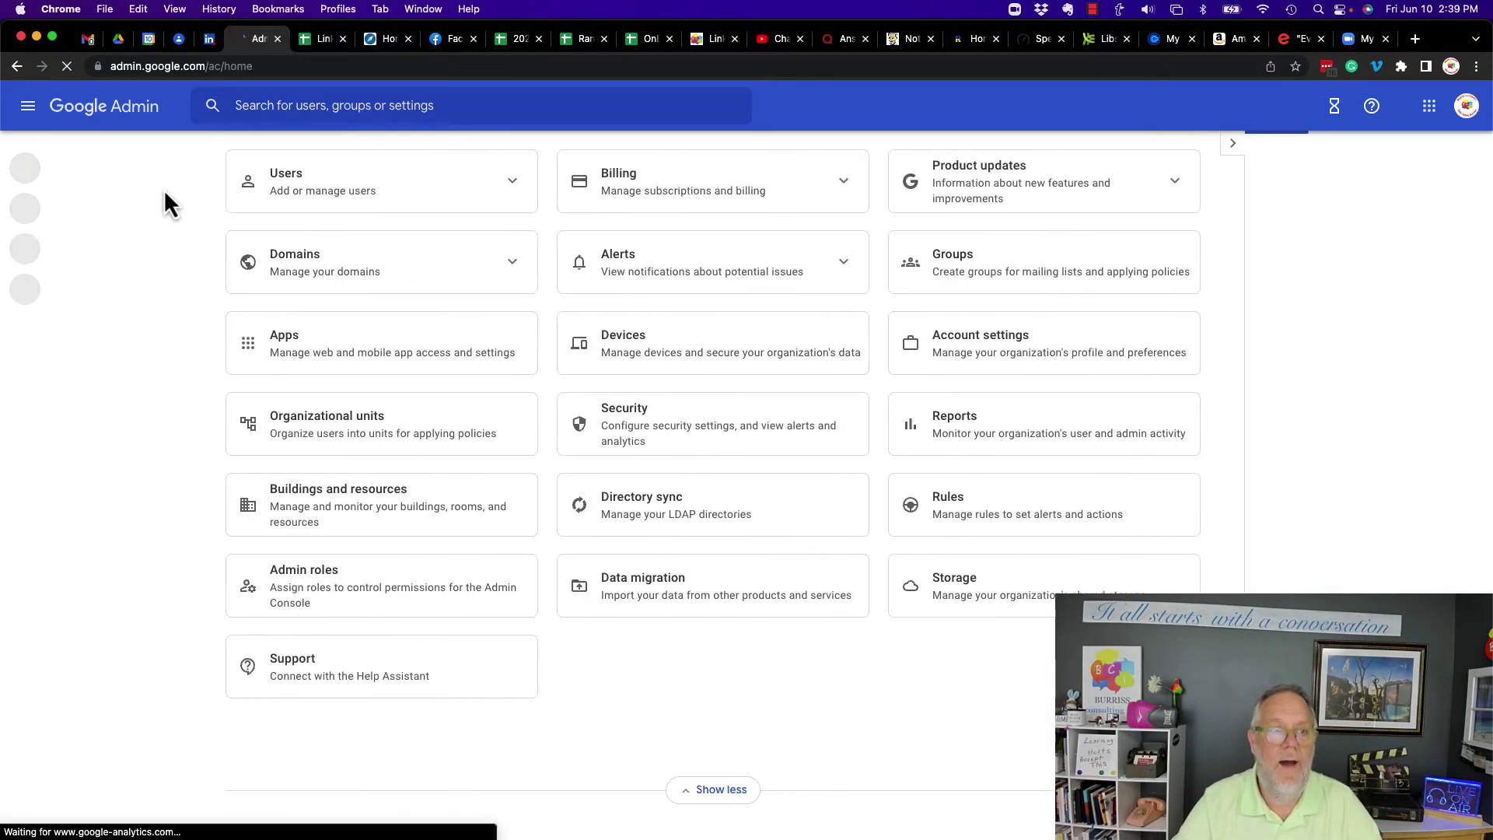
pyautogui.click(315, 329)
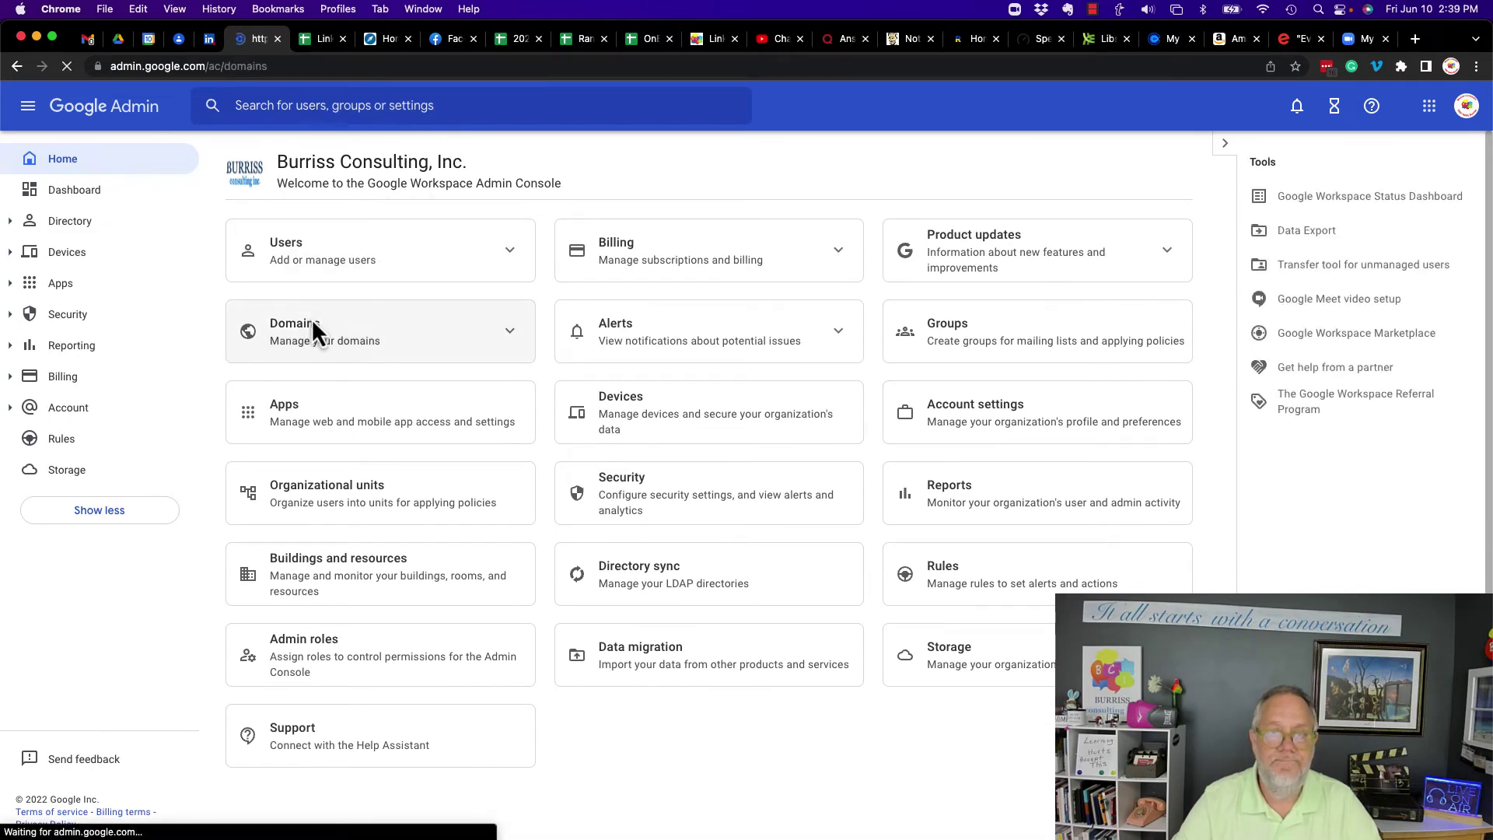
pyautogui.click(357, 311)
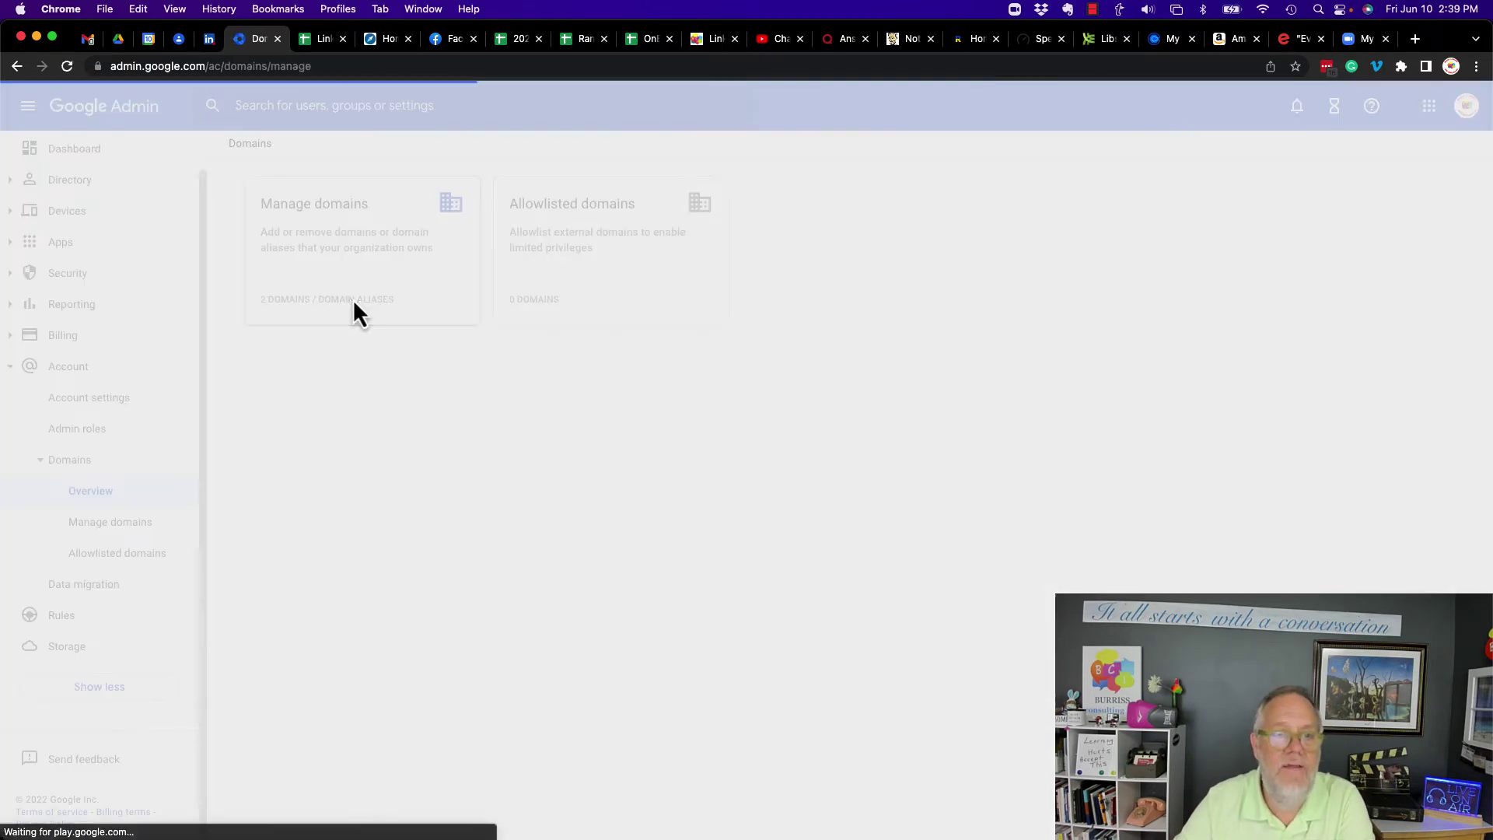